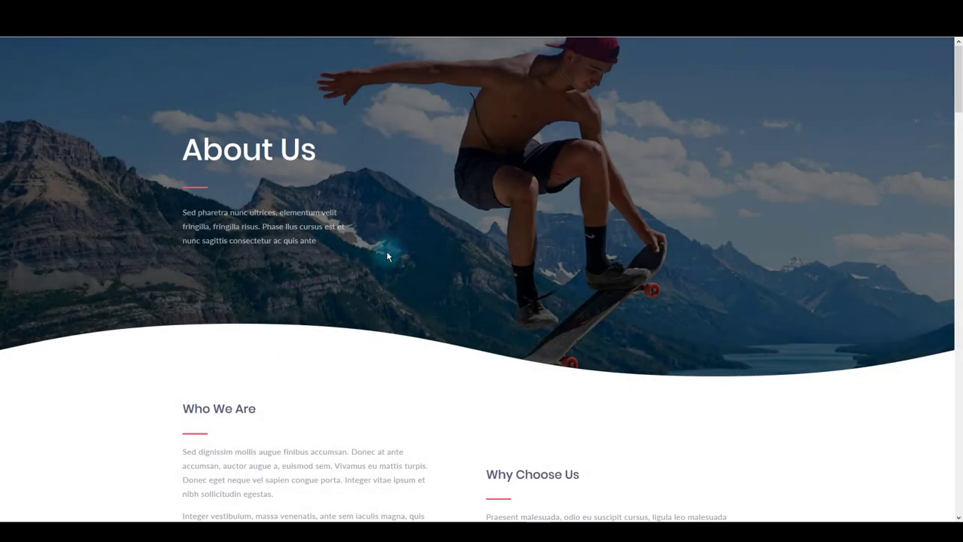
Step: Look through the About Us demo page from its header to the Our Team section and beyond
scroll(406, 248, "down", 10)
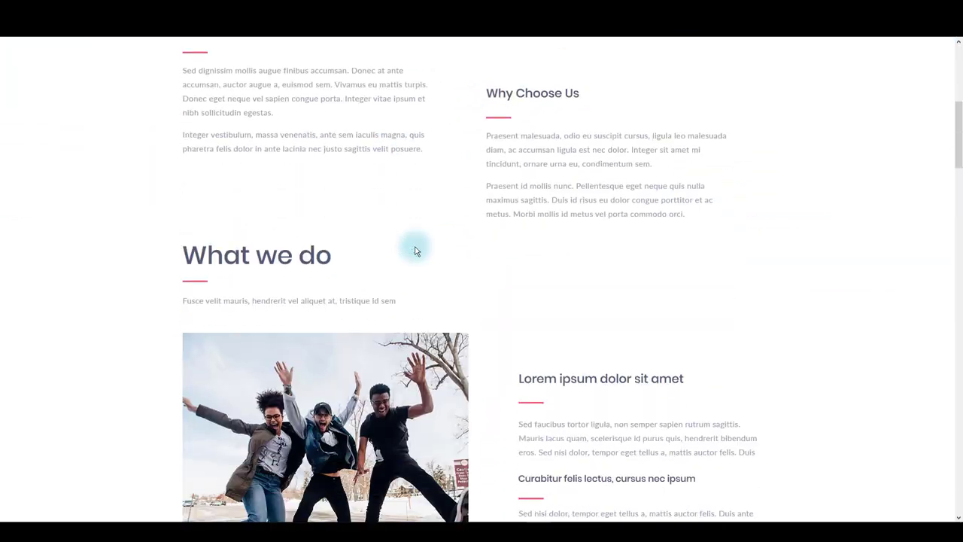
scroll(615, 316, "down", 7)
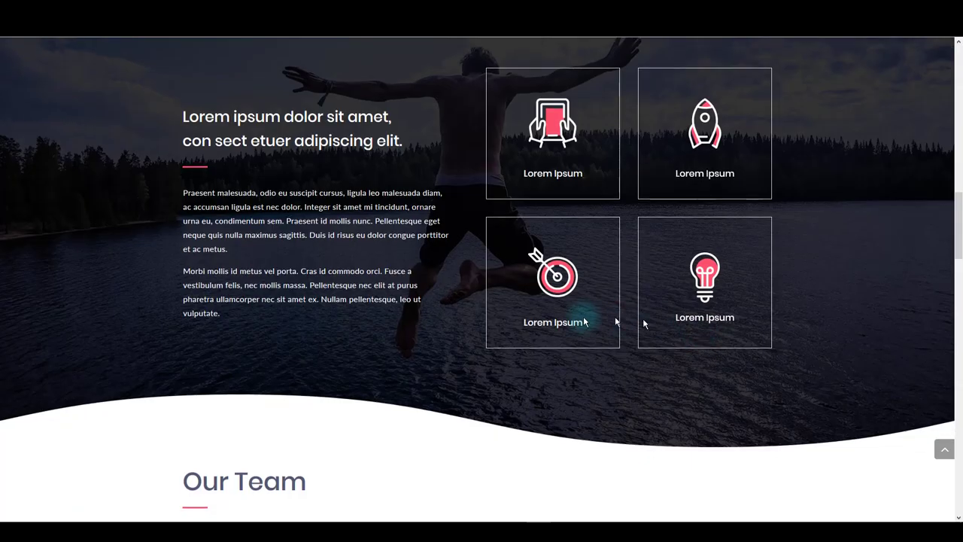
scroll(692, 313, "down", 7)
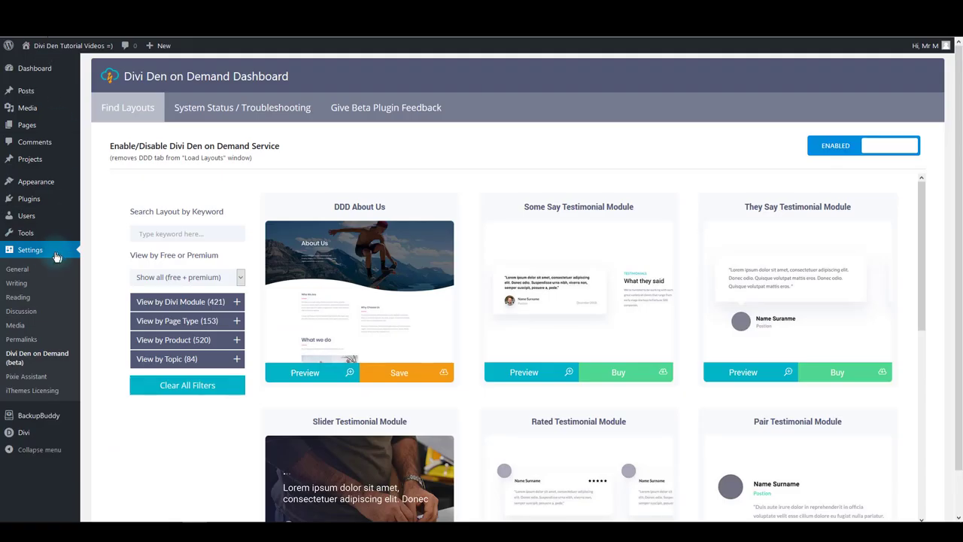
Step: Search the Divi Den on Demand layouts for "DDD About Us" and save that layout
left_click(47, 364)
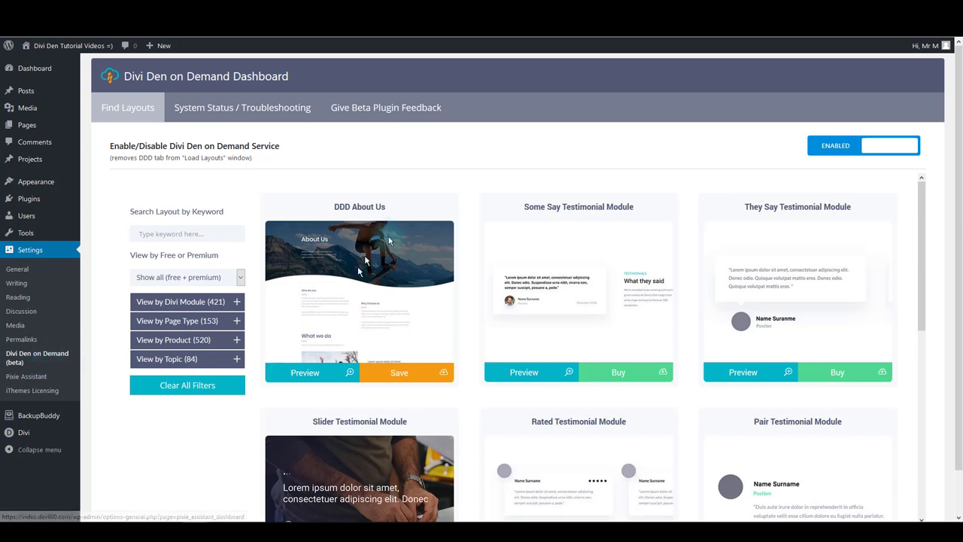
left_click(375, 206)
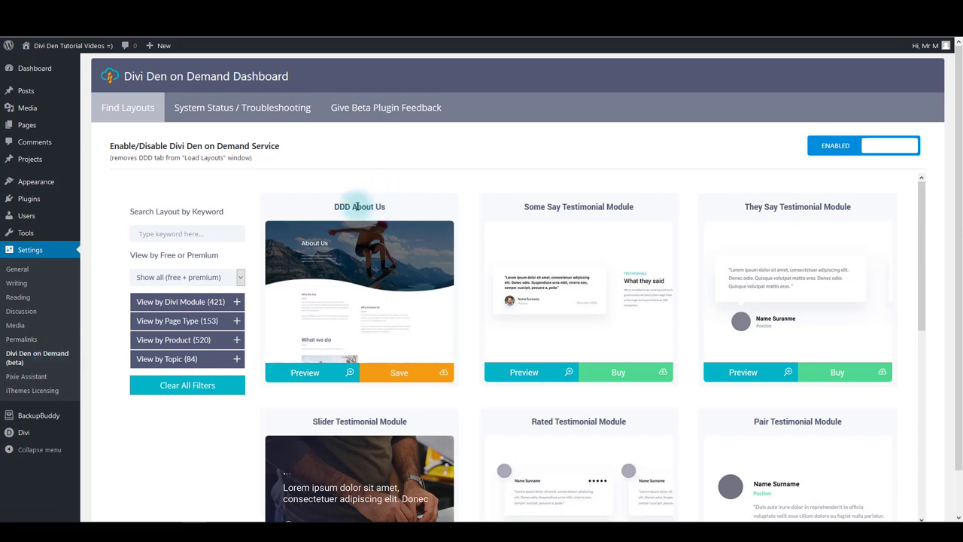
triple_click(357, 207)
left_click(193, 456)
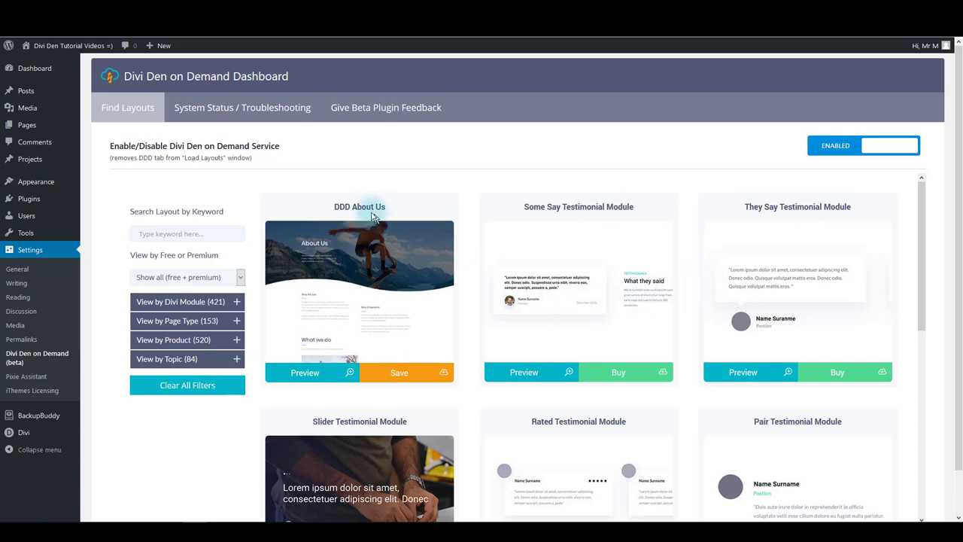
left_click_drag(383, 207, 334, 207)
key("ctrl+c")
left_click(181, 233)
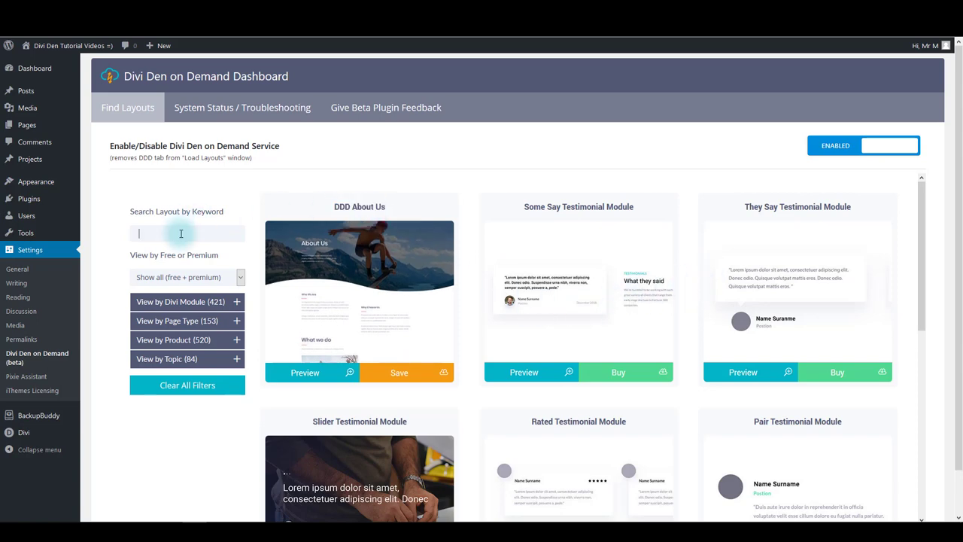
key("ctrl+v")
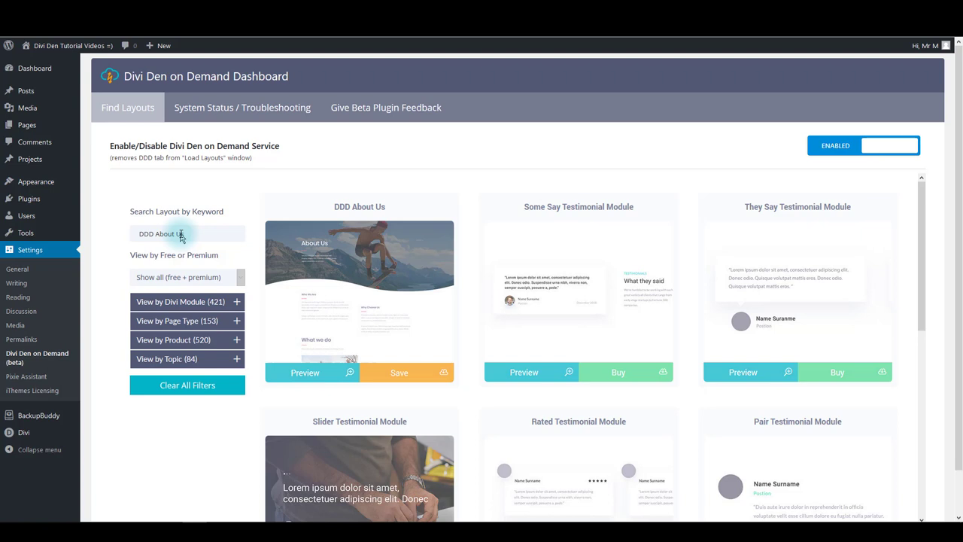
mouse_move(361, 252)
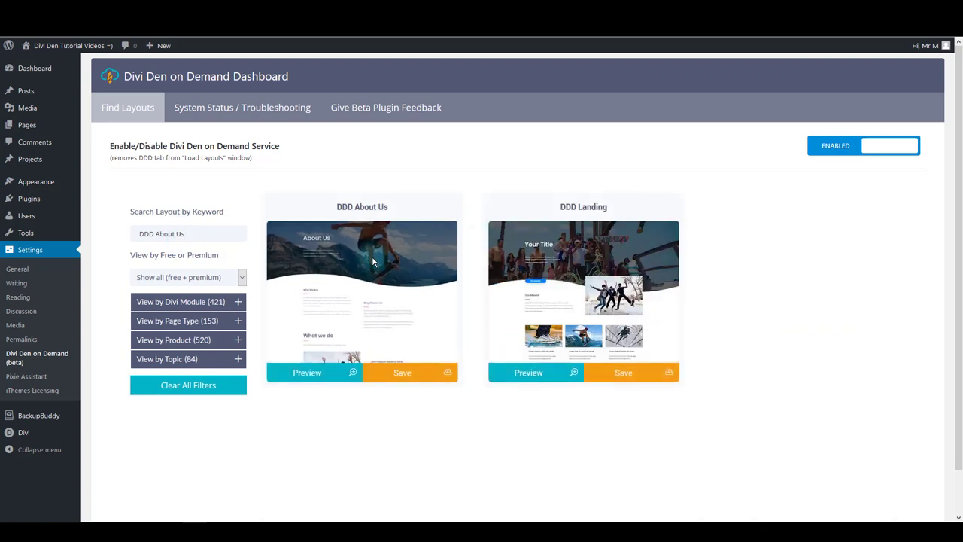
left_click(403, 376)
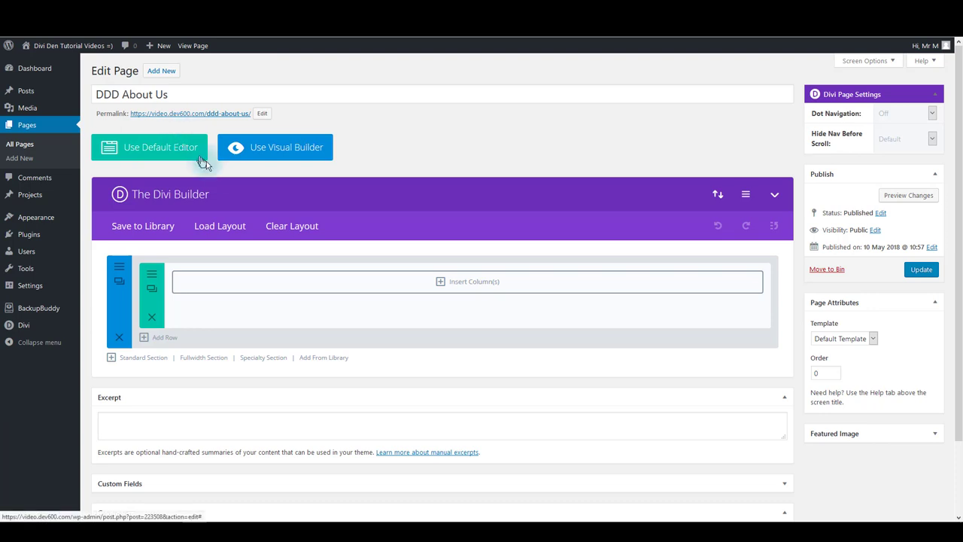
Step: Load the saved "DDD About Us" layout into the page, filtering the saved layouts by the Divi Den category
left_click(220, 228)
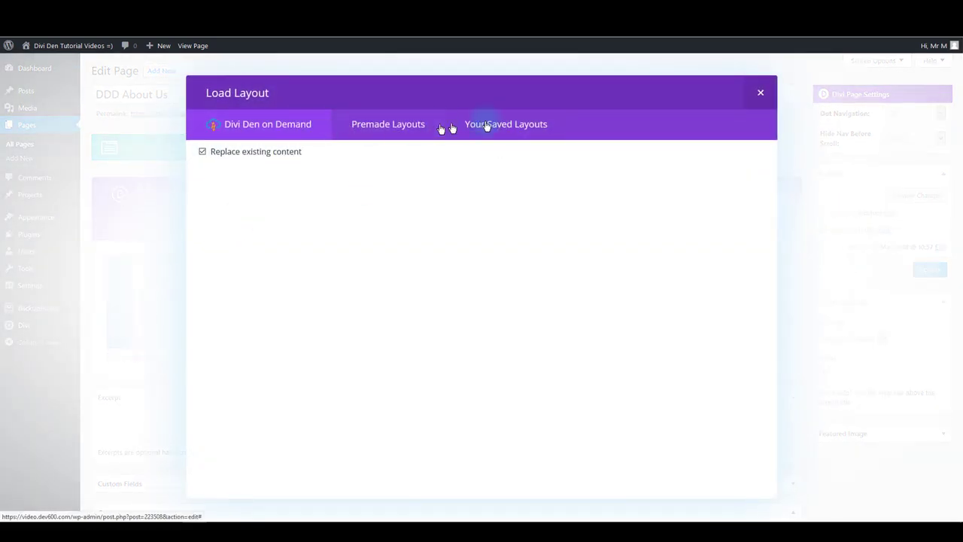
left_click(490, 125)
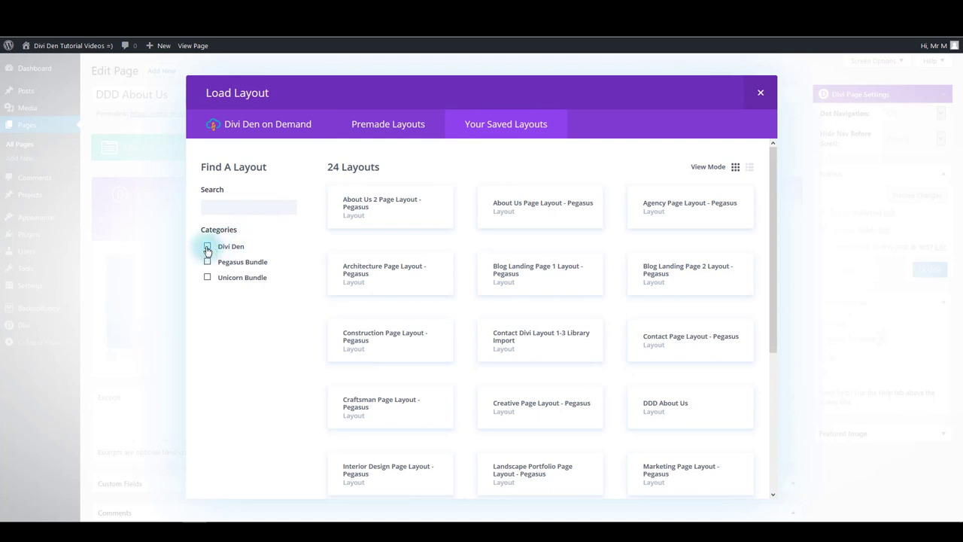
left_click(207, 249)
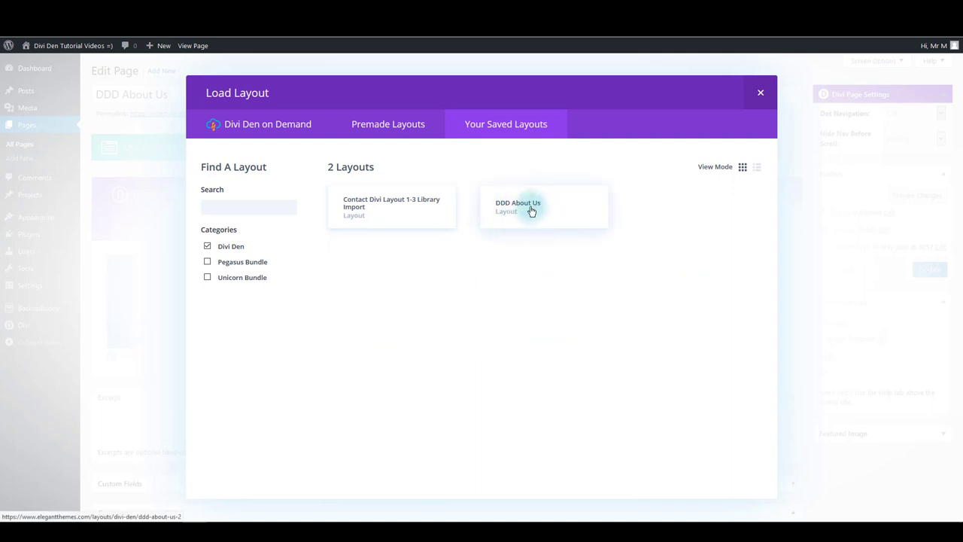
left_click(531, 211)
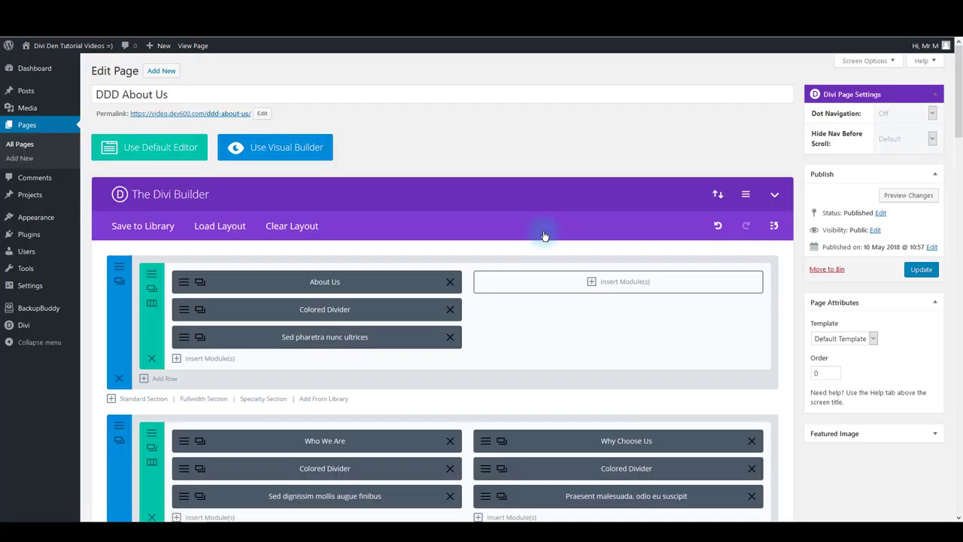
scroll(544, 234, "down", 6)
scroll(543, 234, "up", 6)
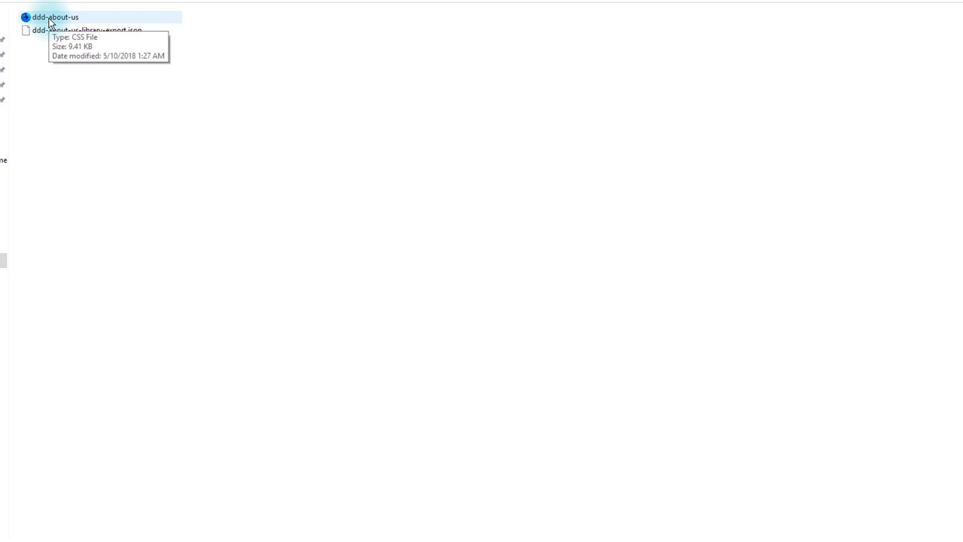
Step: Open the ddd-about-us CSS file in Notepad++ and select its entire code for copying
right_click(49, 23)
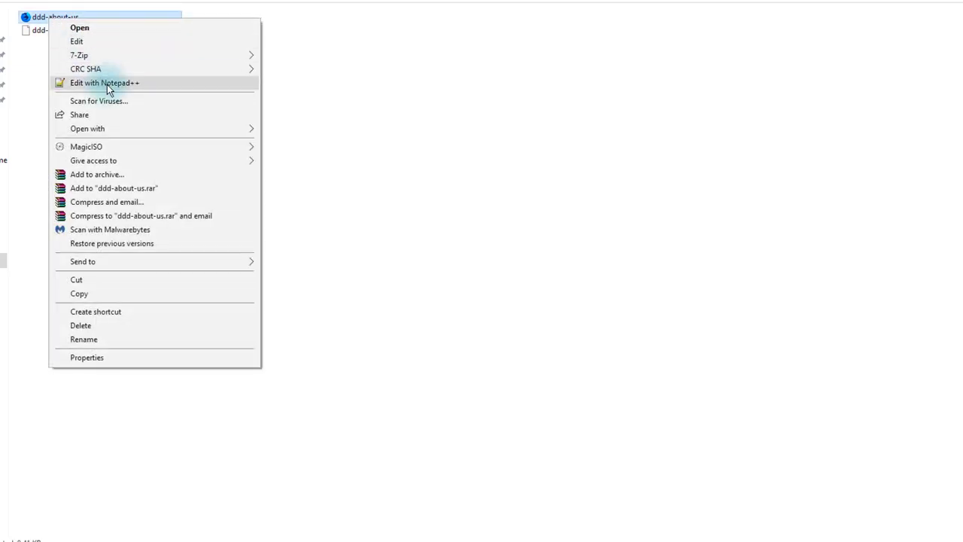
left_click(105, 82)
left_click(336, 111)
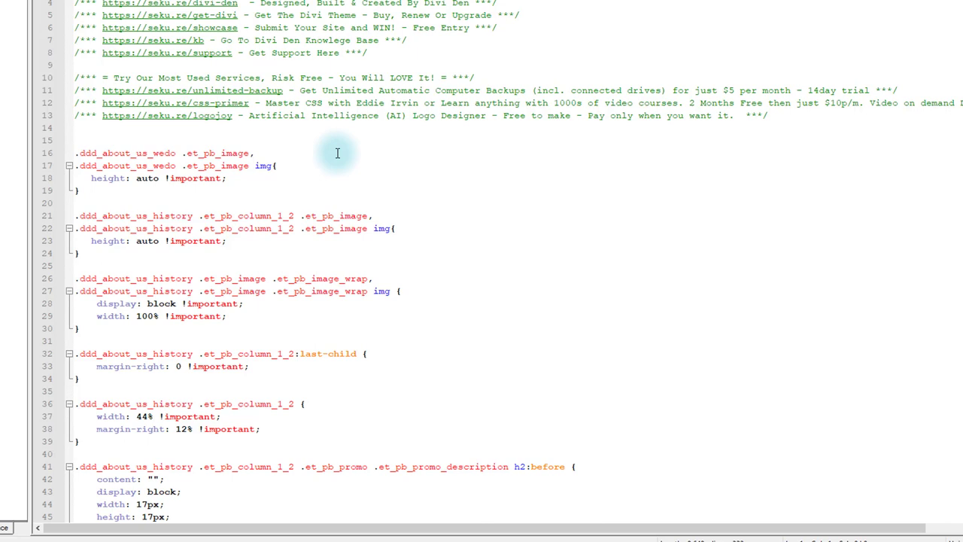
left_click(337, 152)
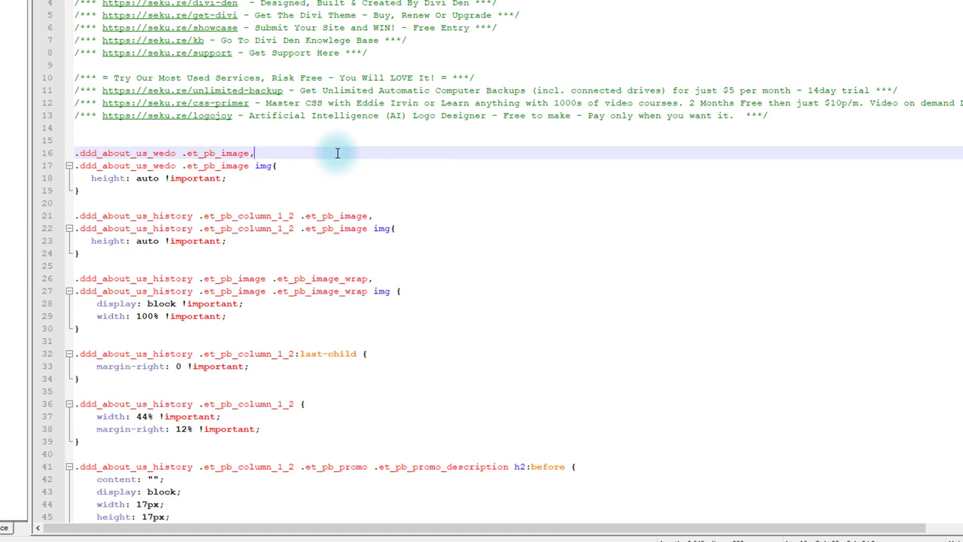
key("ctrl+a")
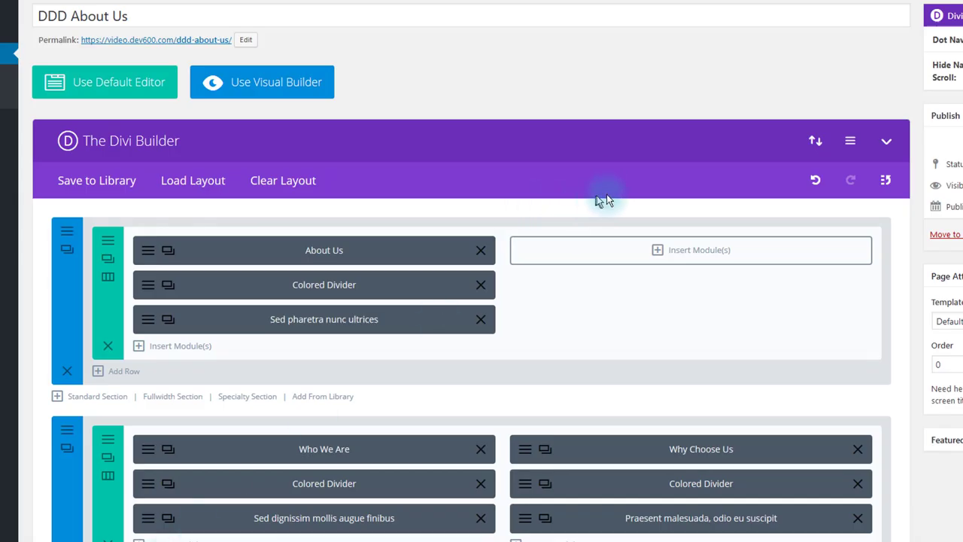
Step: Paste the copied code into the page's Custom CSS in the Divi Builder settings, save them and update the page
left_click(851, 143)
left_click(445, 246)
key("ctrl+v")
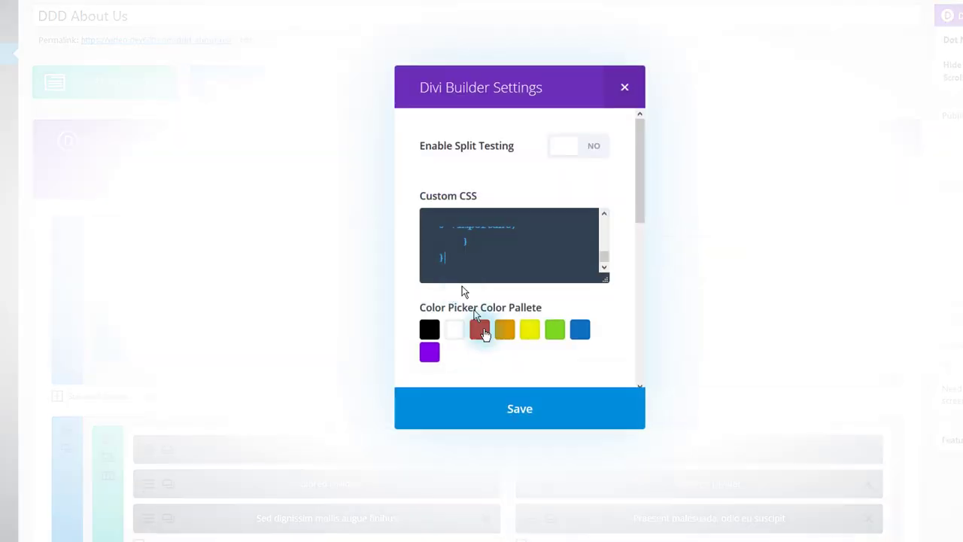
left_click(452, 240)
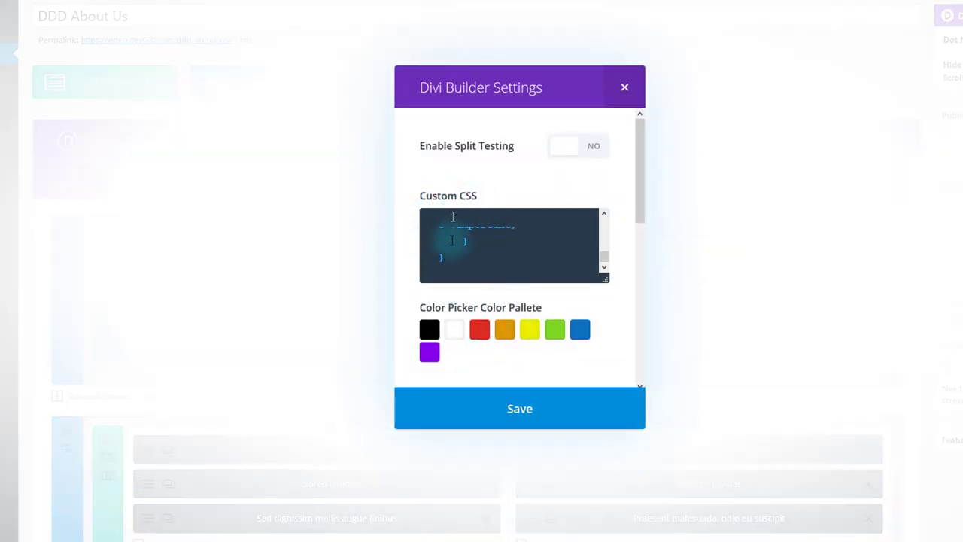
left_click(499, 409)
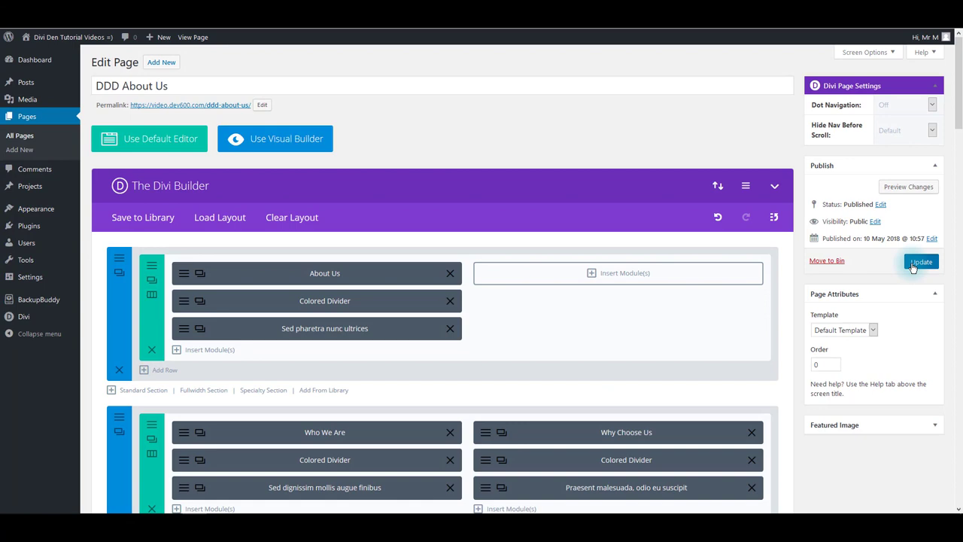
left_click(959, 256)
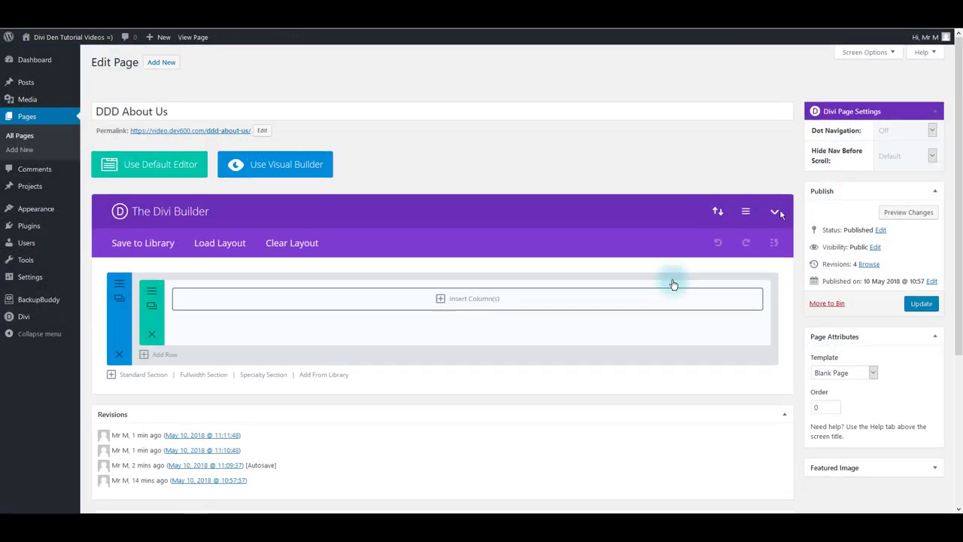
Step: Load the "DDD About Us" layout from Divi Den on Demand into the empty page, with existing content replaced
scroll(662, 288, "down", 1)
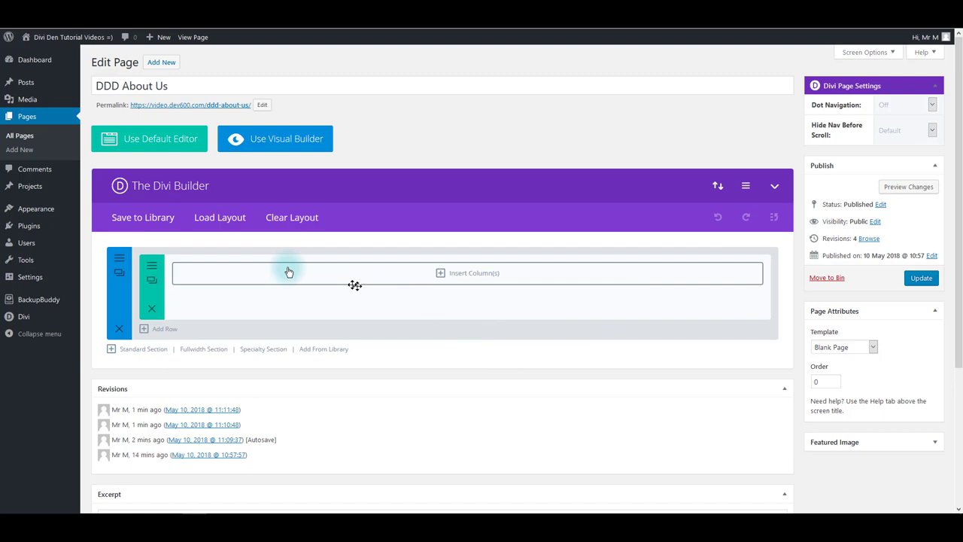
left_click(226, 219)
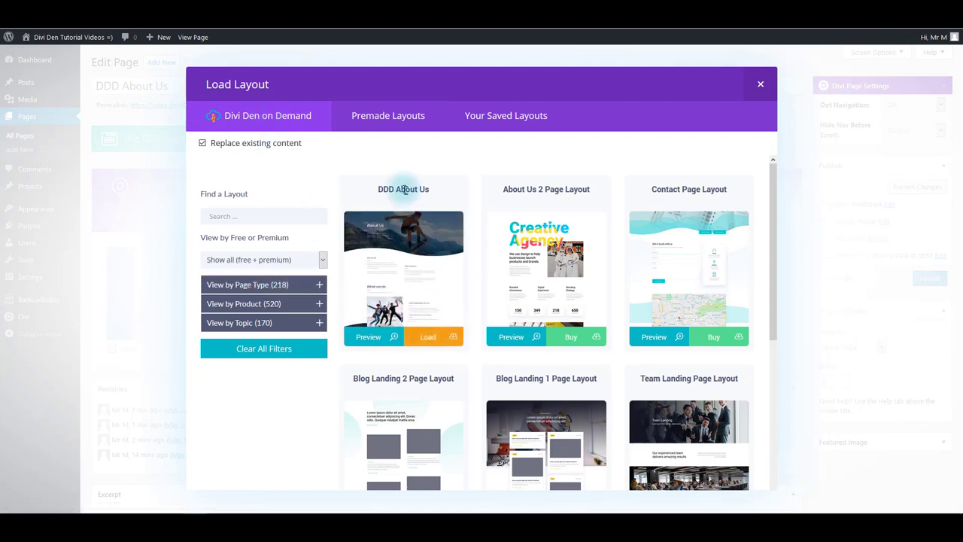
left_click(427, 338)
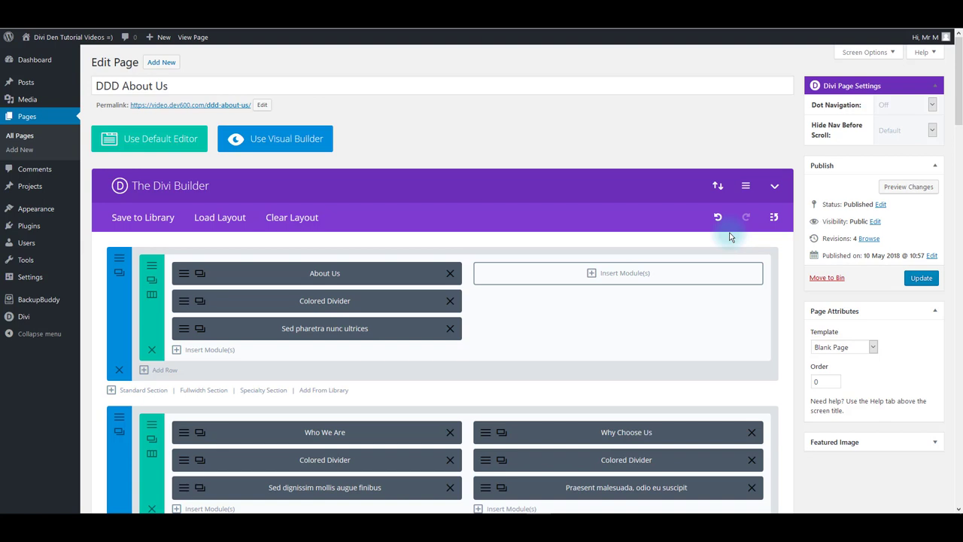
Step: Review the layout's Custom CSS in the Divi Builder settings, save the settings and update the page
left_click(747, 191)
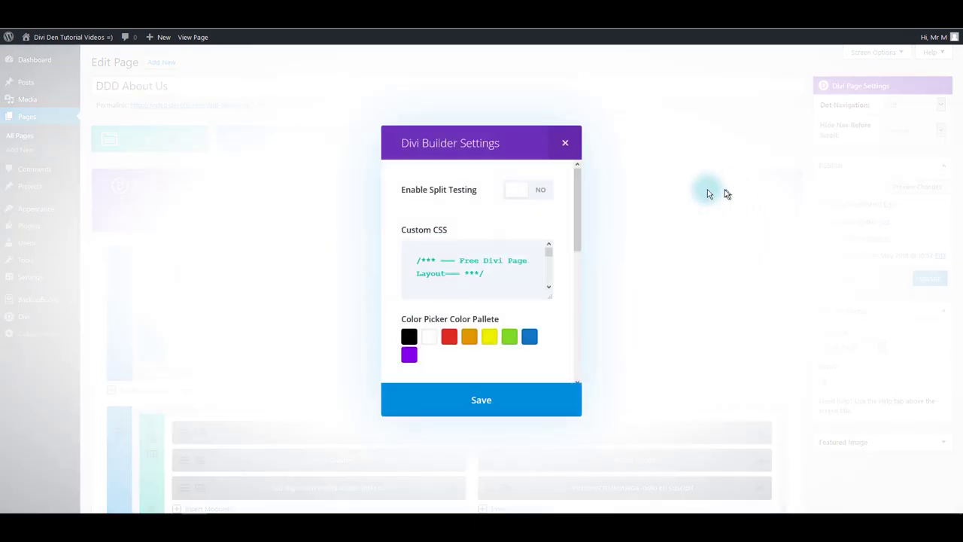
left_click_drag(550, 294, 557, 379)
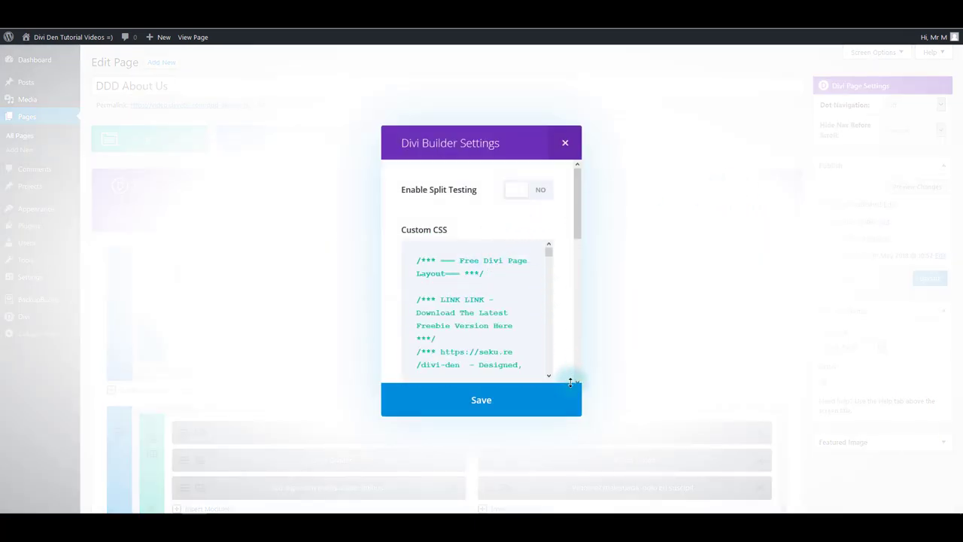
left_click(530, 350)
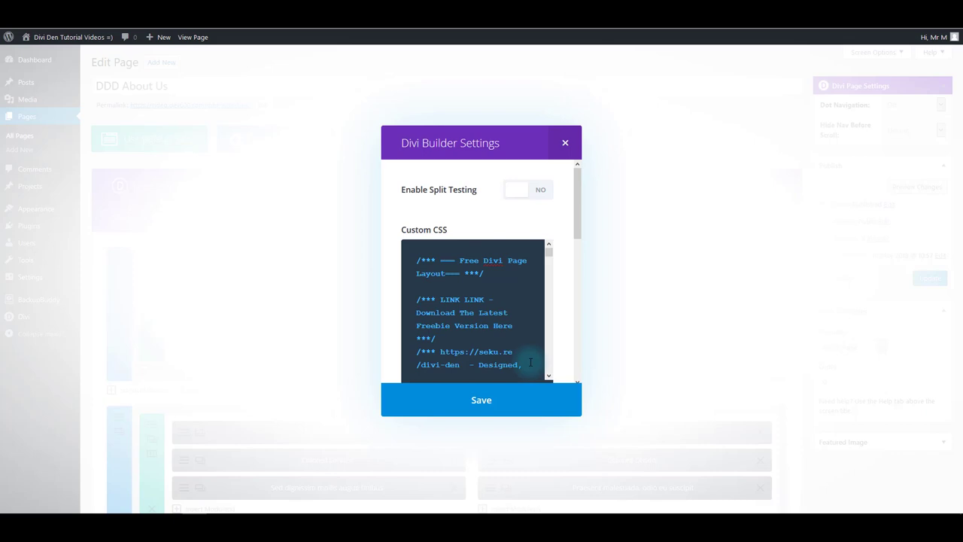
left_click(499, 401)
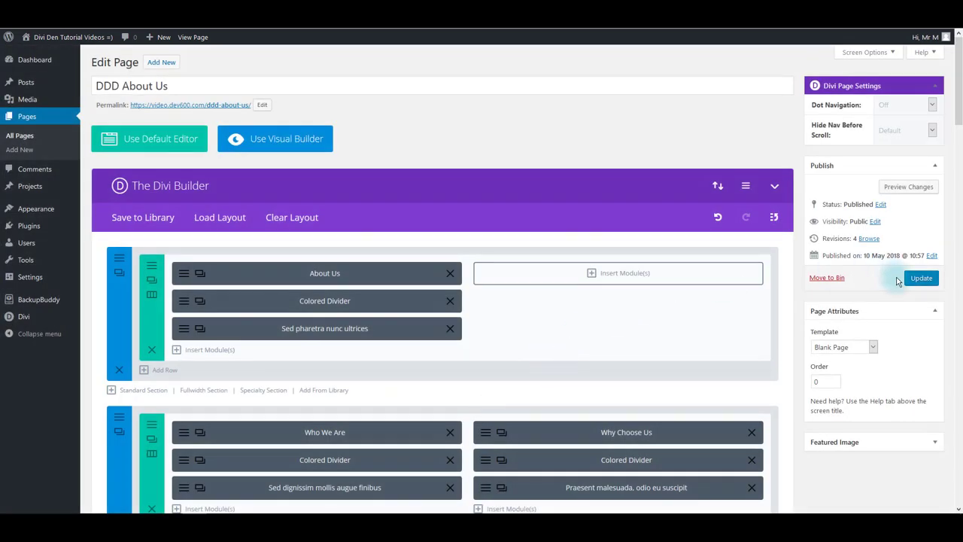
left_click(922, 282)
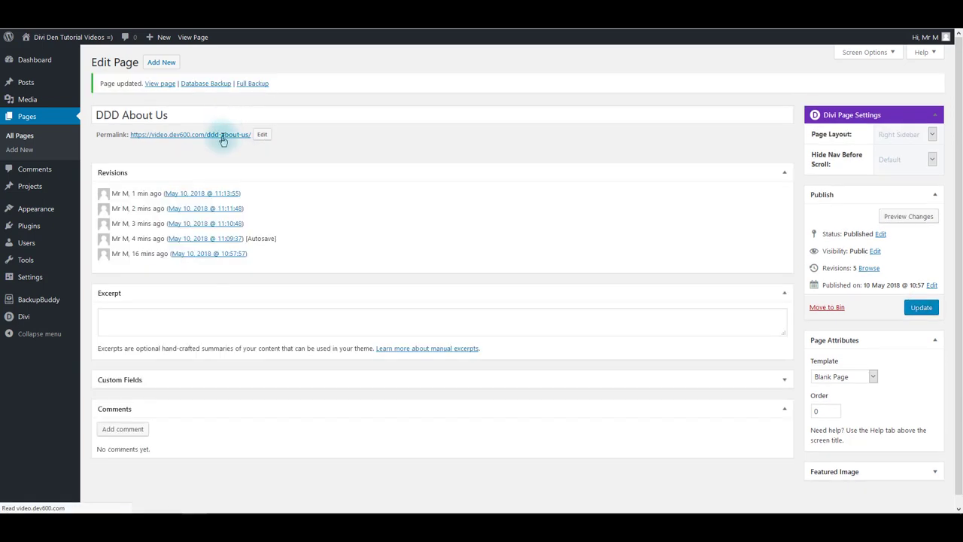
Step: View the published DDD About Us page and examine it down to the footer and back up to the header
left_click(221, 138)
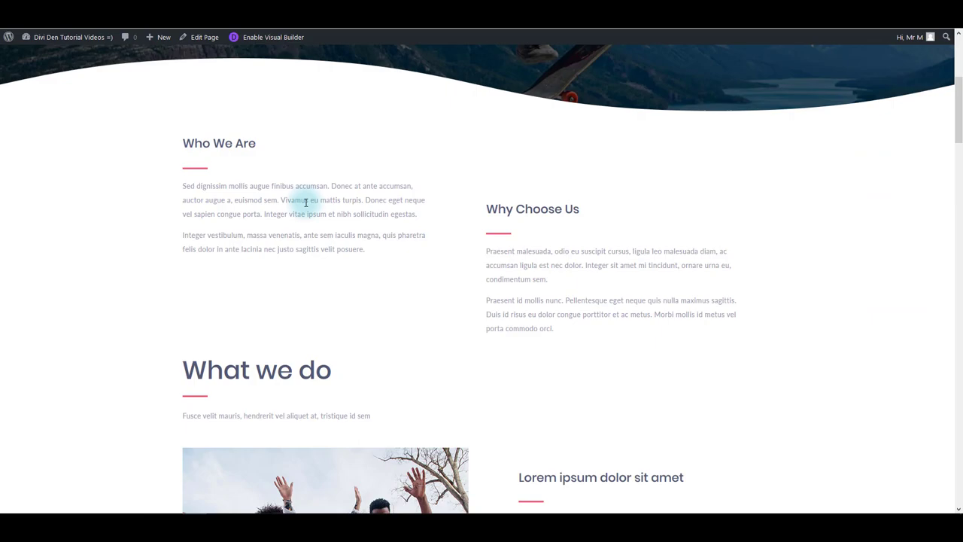
scroll(882, 366, "down", 15)
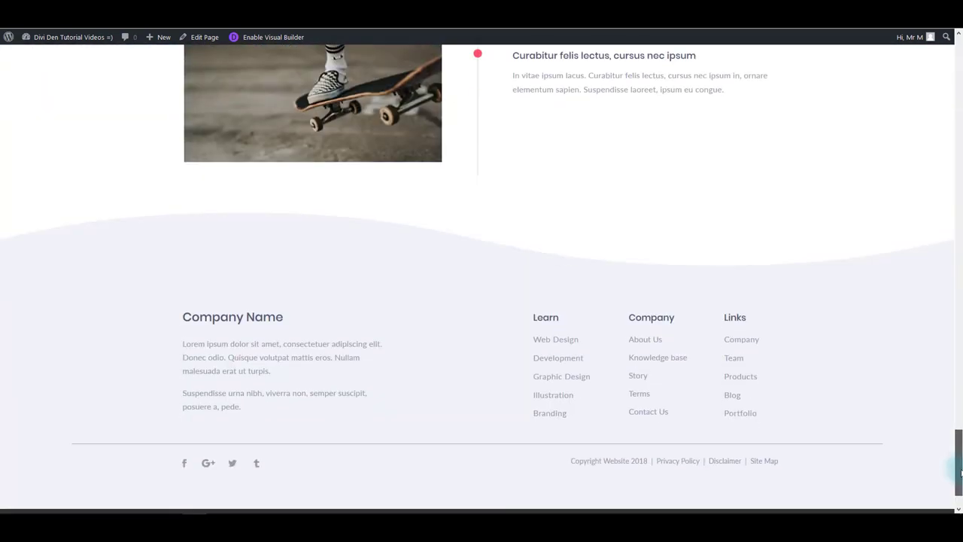
left_click_drag(960, 452, 960, 73)
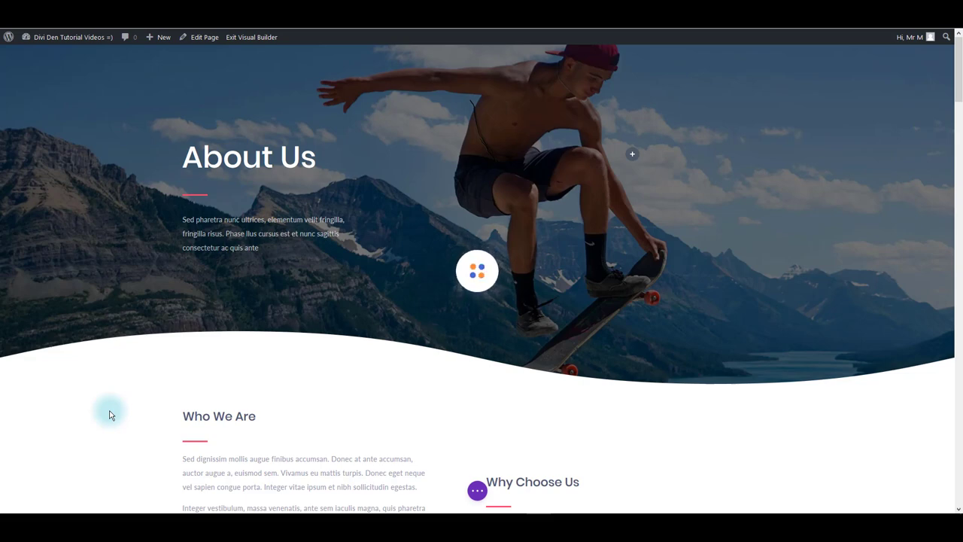
mouse_move(109, 412)
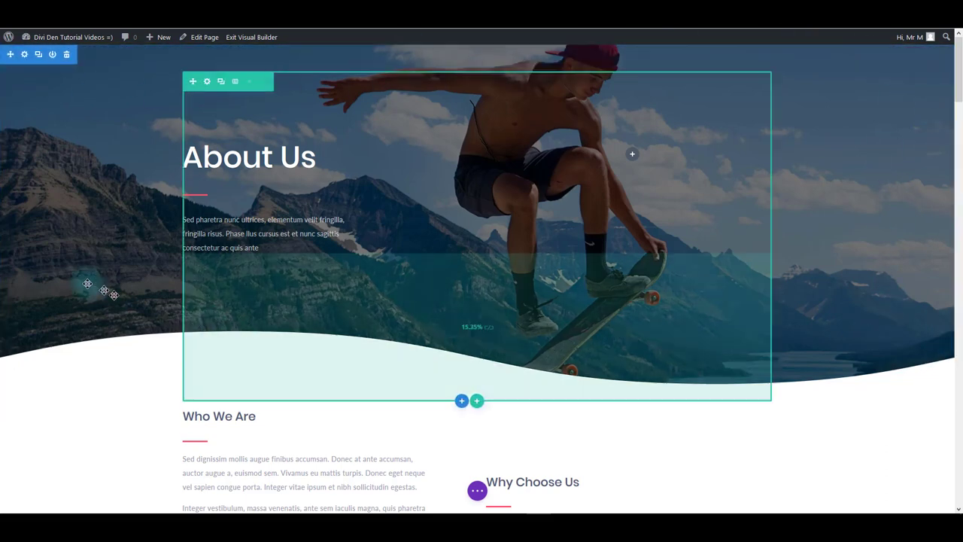
Step: Replace the About Us header section's background image with aboutus-quote-bg.jpg from the media library and save the section settings
left_click(26, 56)
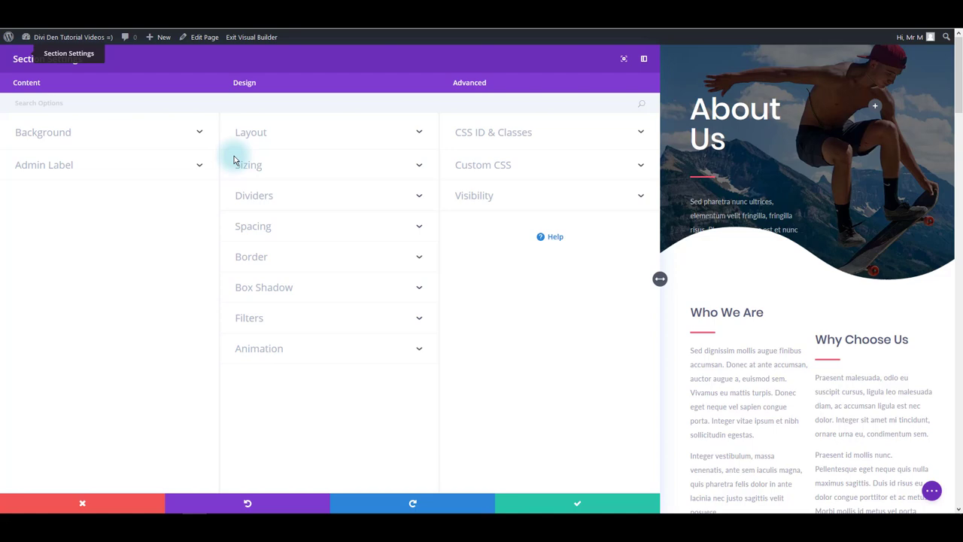
left_click_drag(658, 279, 230, 280)
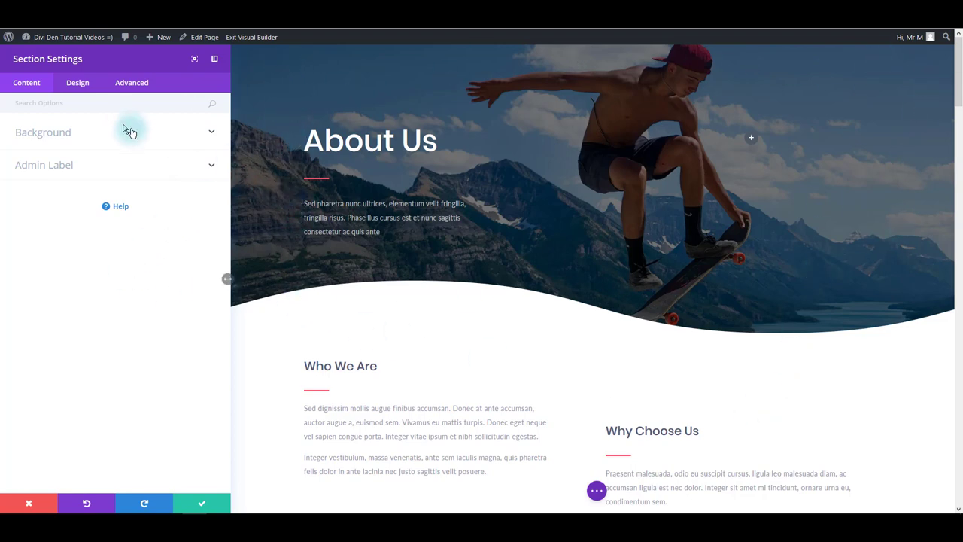
left_click(67, 133)
left_click(93, 204)
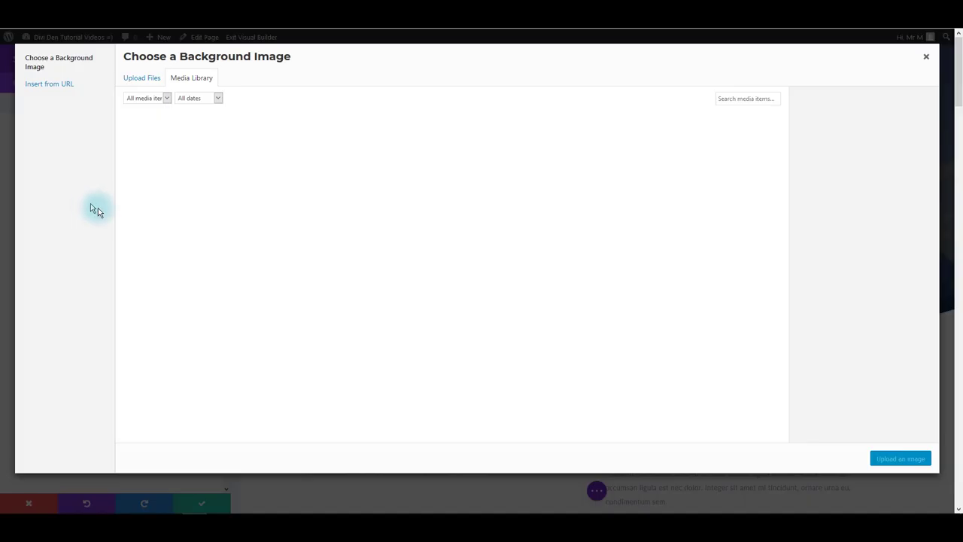
left_click(391, 239)
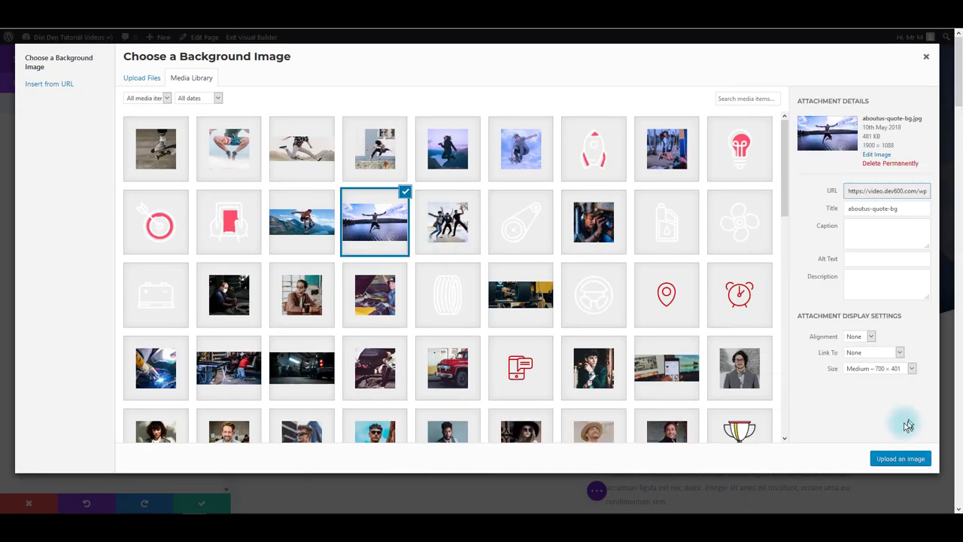
left_click(891, 461)
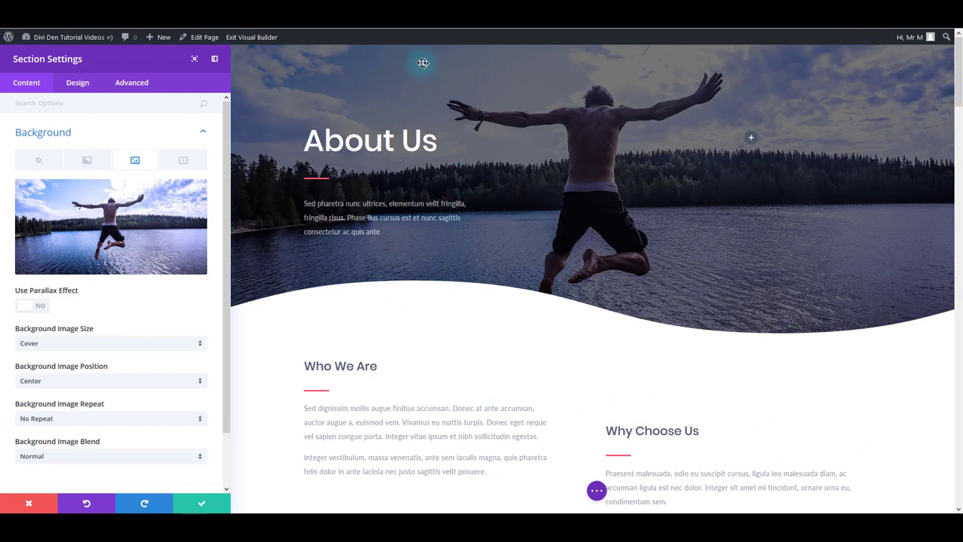
left_click(202, 506)
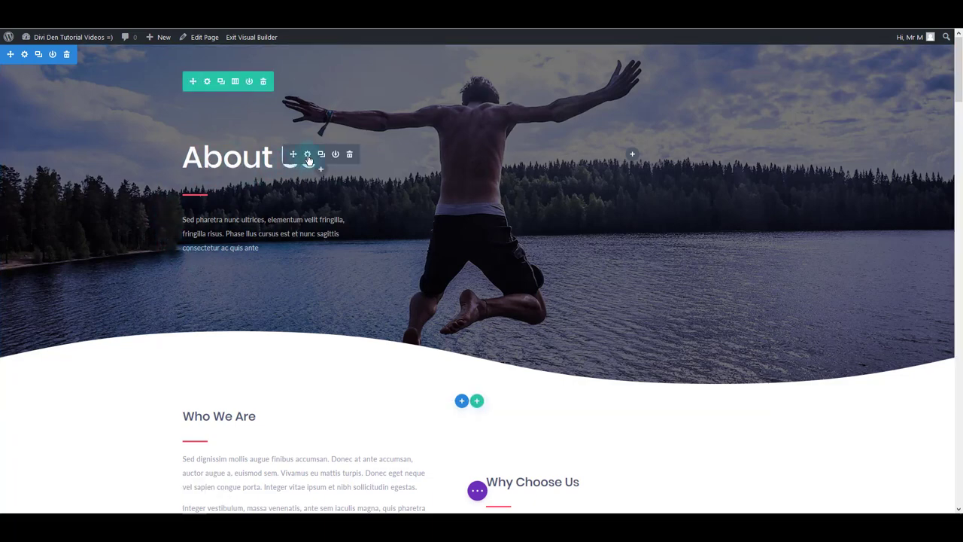
Step: Replace the header's "About Us" title text with "Our New Text"
left_click(308, 160)
left_click_drag(78, 256, 20, 250)
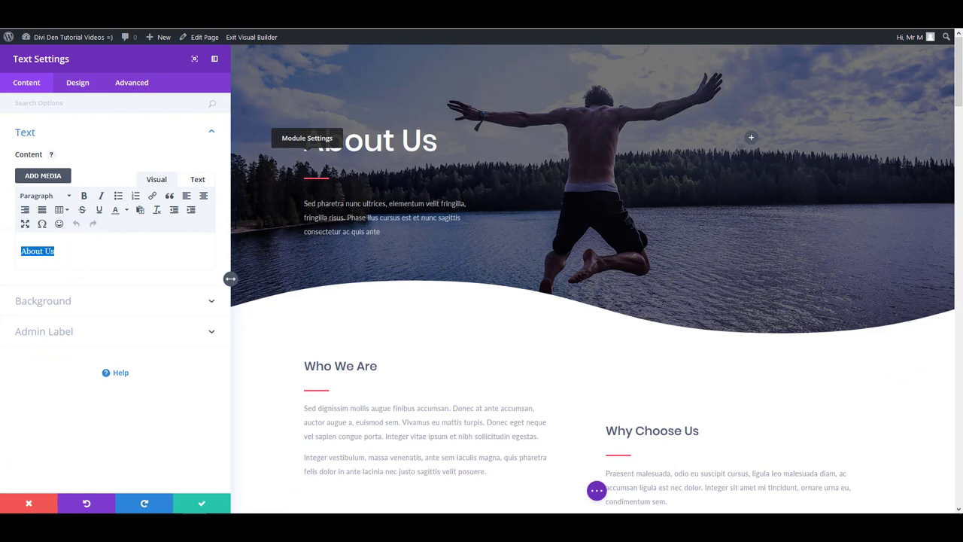
type("Our New Text")
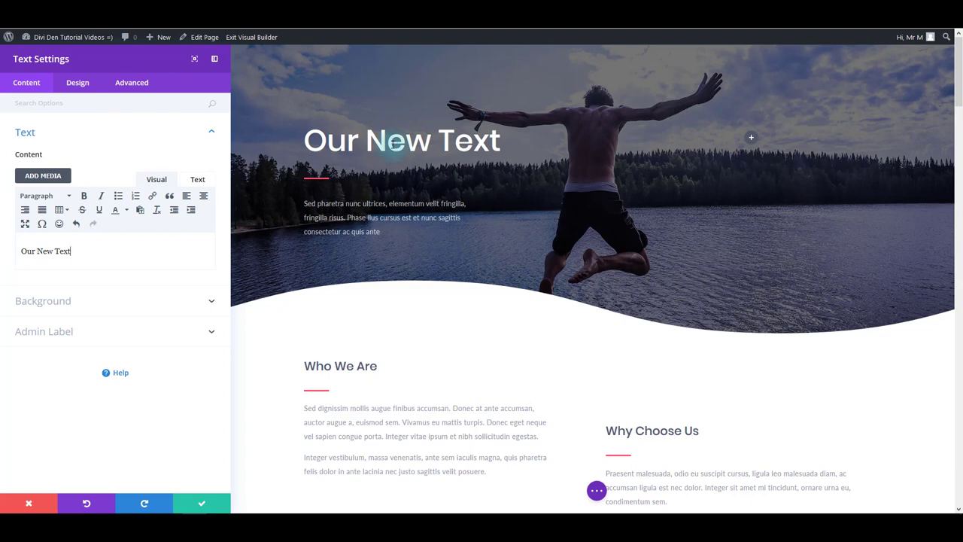
Step: Set the header title's text color to green #7cda24 in its design settings
left_click(76, 84)
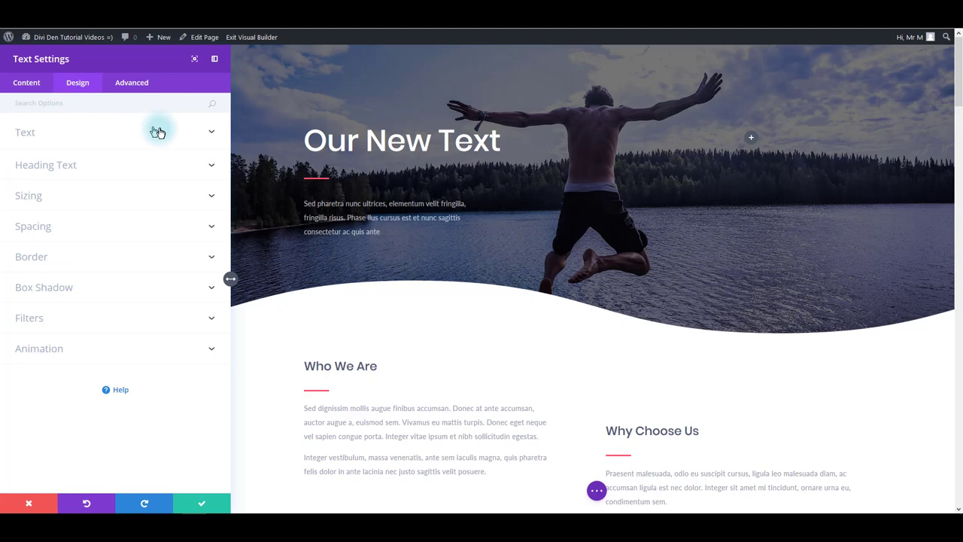
left_click(78, 142)
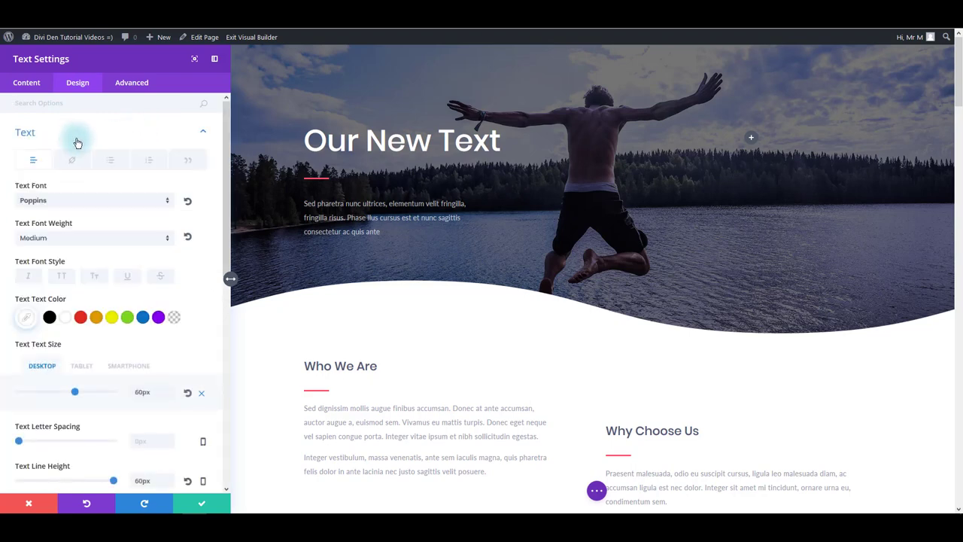
left_click(49, 317)
left_click(127, 317)
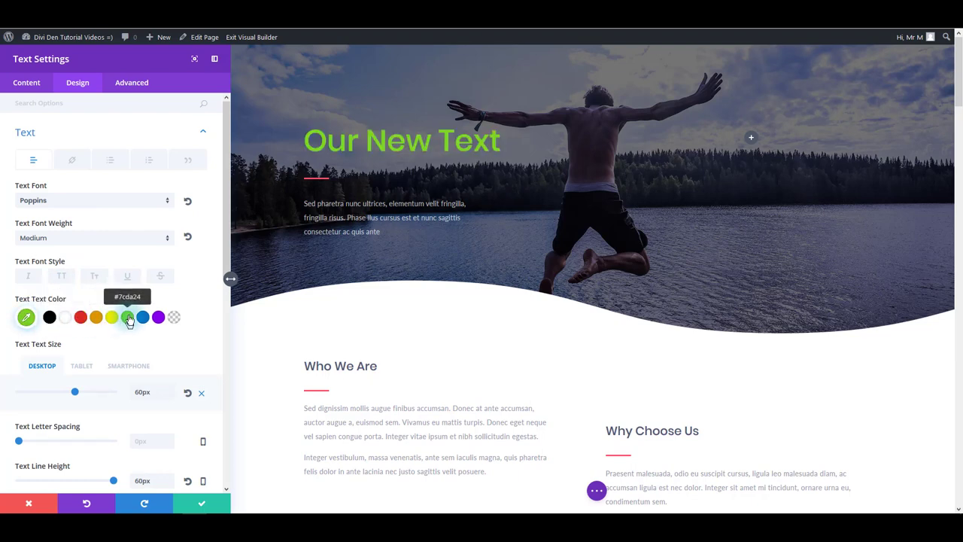
Step: Set the header title's font to ABeeZee with 8px letter spacing and save the text settings
left_click(40, 200)
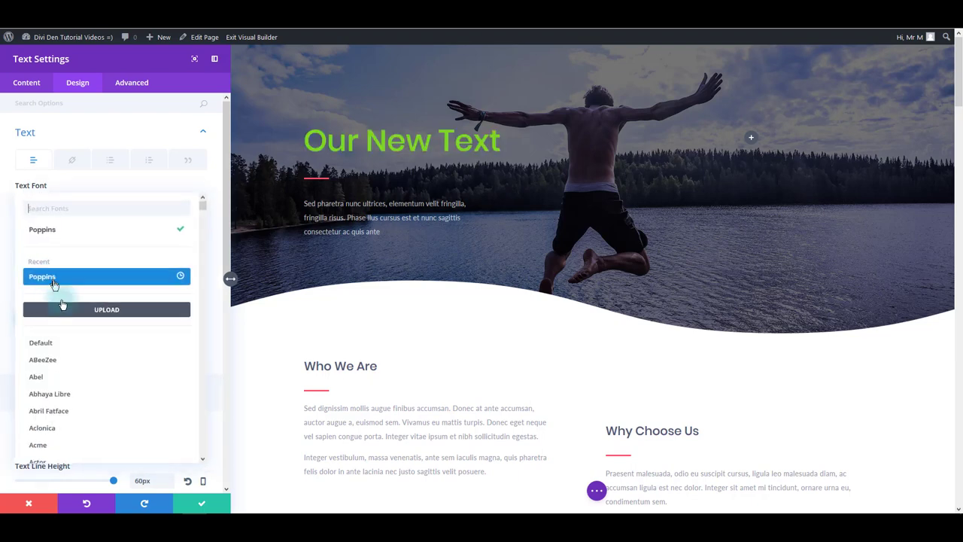
left_click(57, 359)
scroll(112, 309, "down", 3)
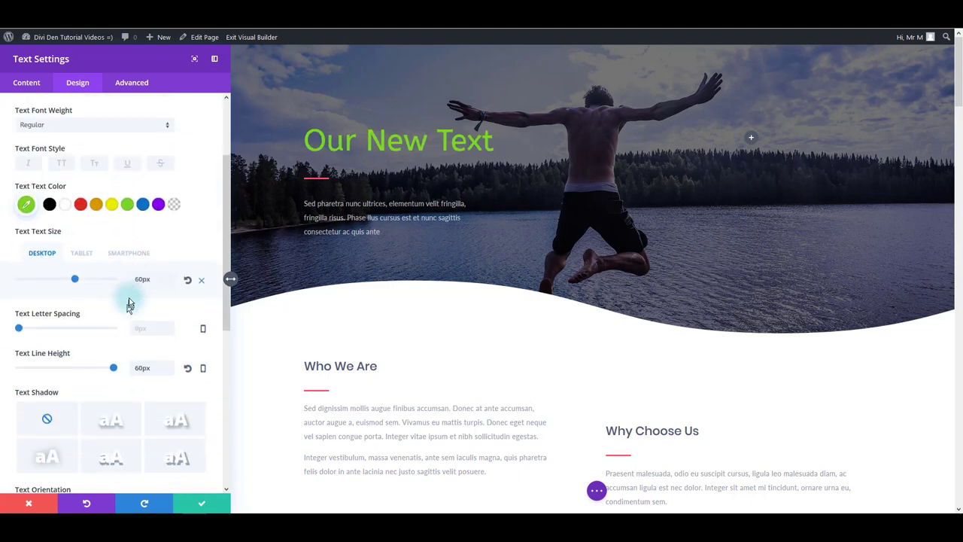
left_click_drag(43, 304, 22, 304)
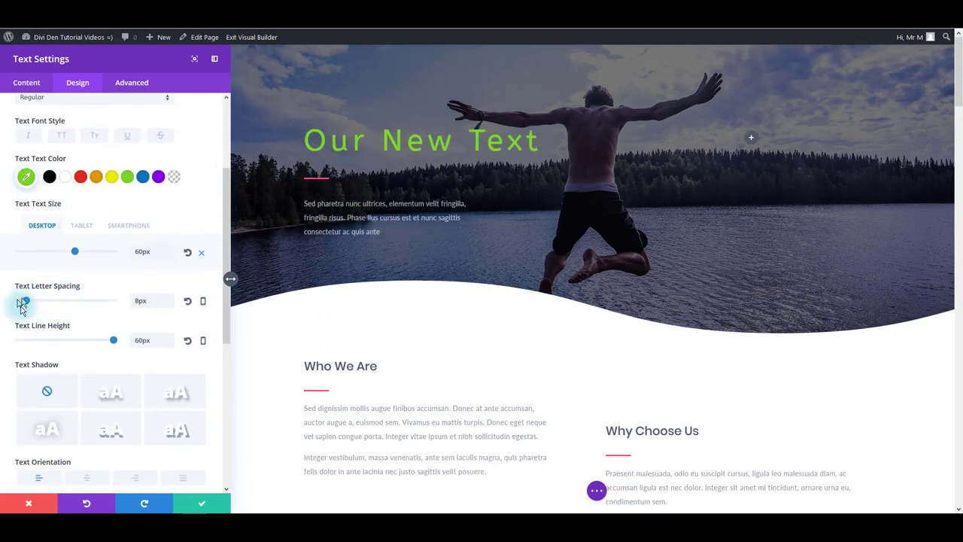
left_click(202, 502)
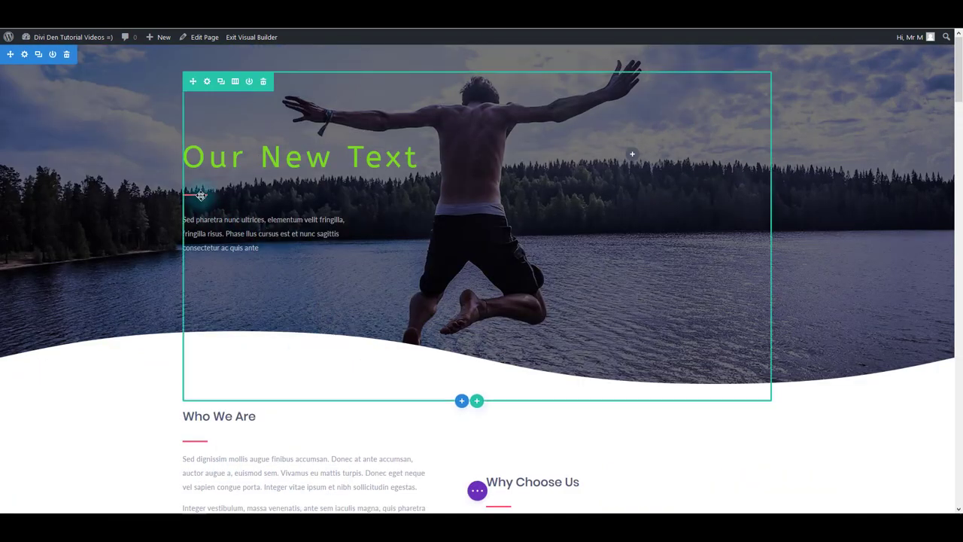
Step: Change the color of the divider below the header title to green and save the divider settings
scroll(167, 315, "down", 4)
scroll(155, 310, "up", 4)
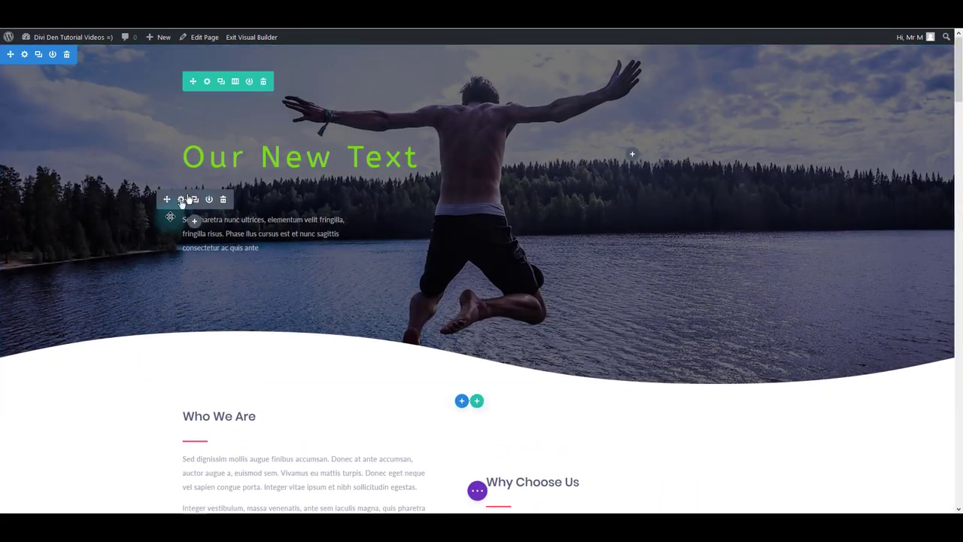
scroll(173, 200, "down", 9)
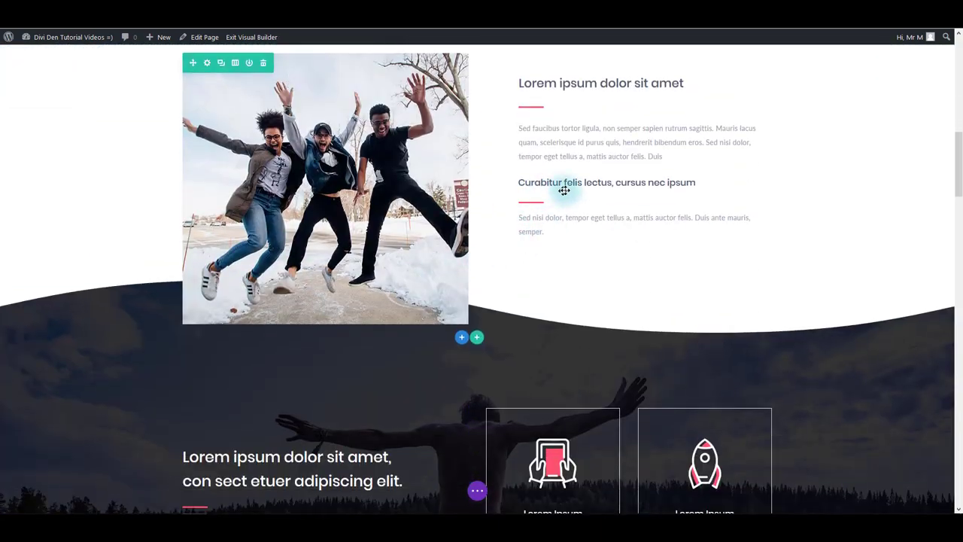
scroll(482, 276, "down", 8)
scroll(501, 290, "up", 4)
scroll(493, 295, "up", 13)
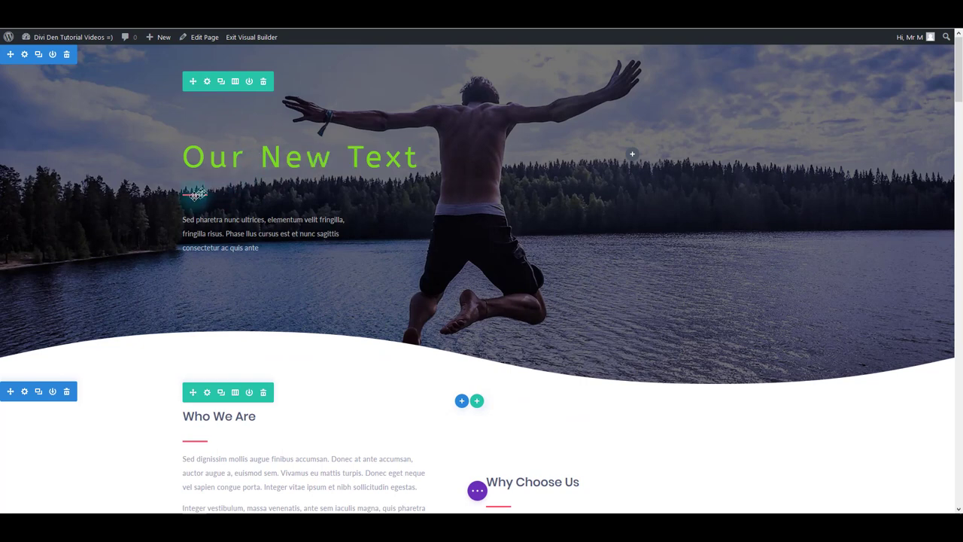
mouse_move(195, 200)
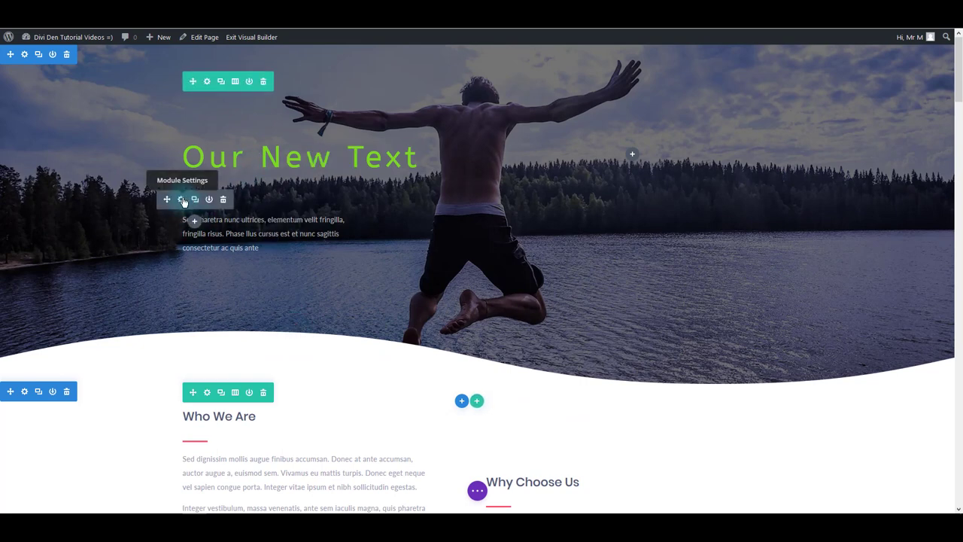
left_click(180, 200)
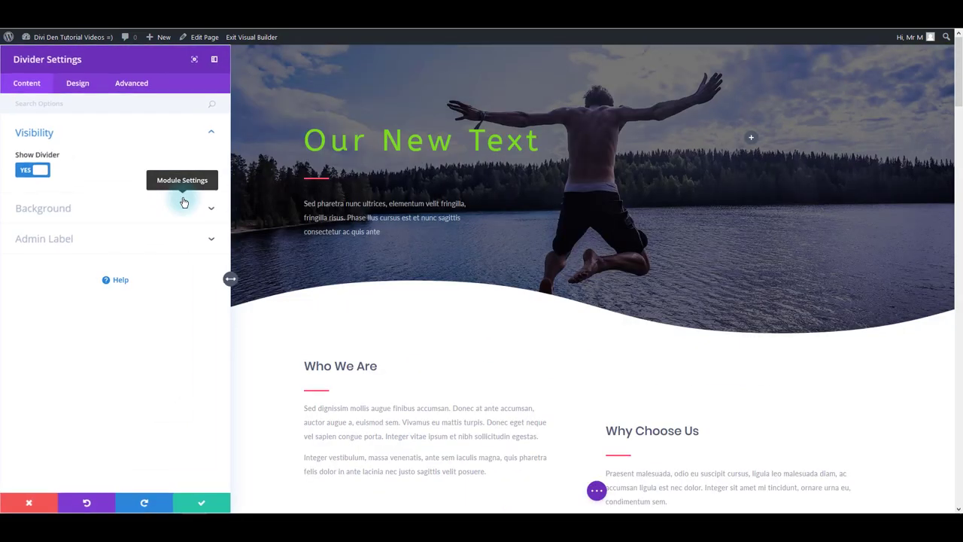
left_click(76, 83)
left_click(47, 132)
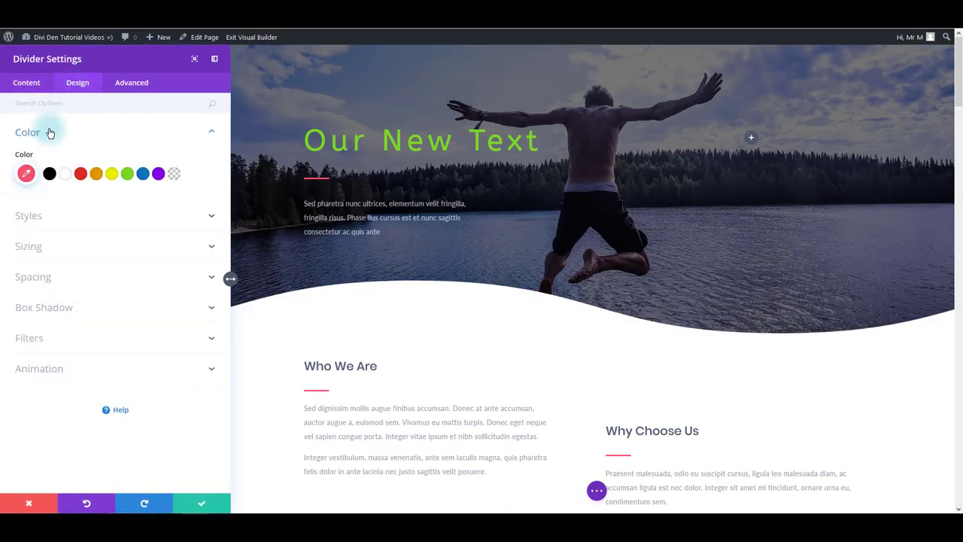
left_click(127, 174)
scroll(322, 320, "down", 2)
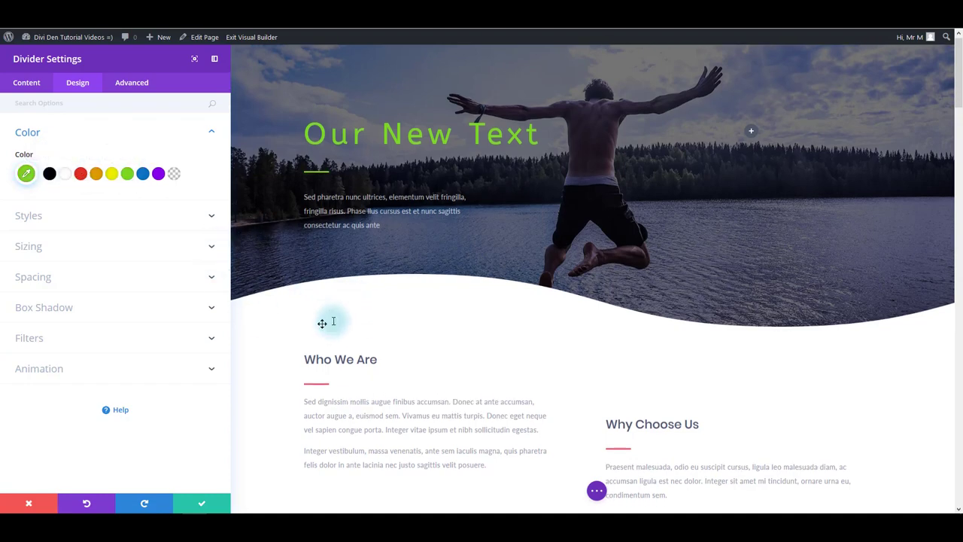
scroll(318, 301, "up", 2)
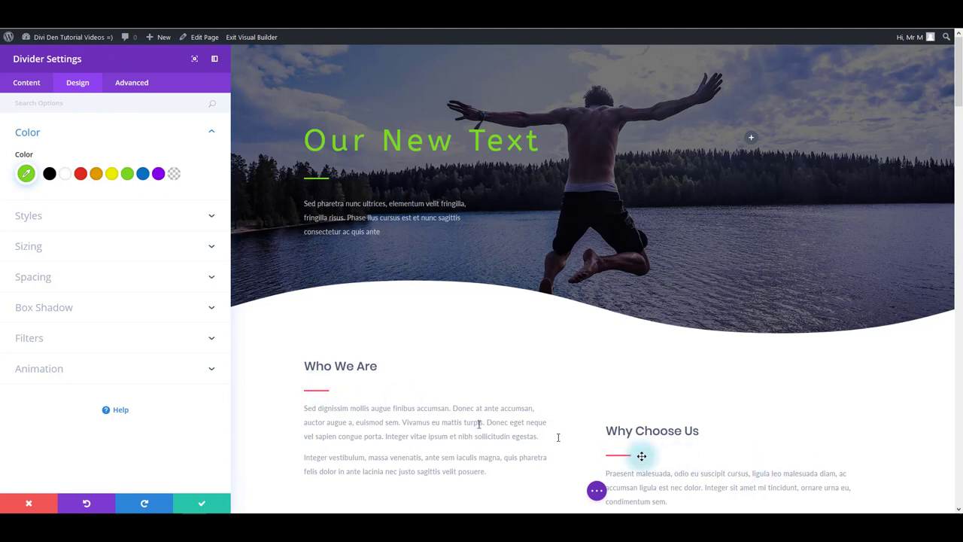
left_click(202, 503)
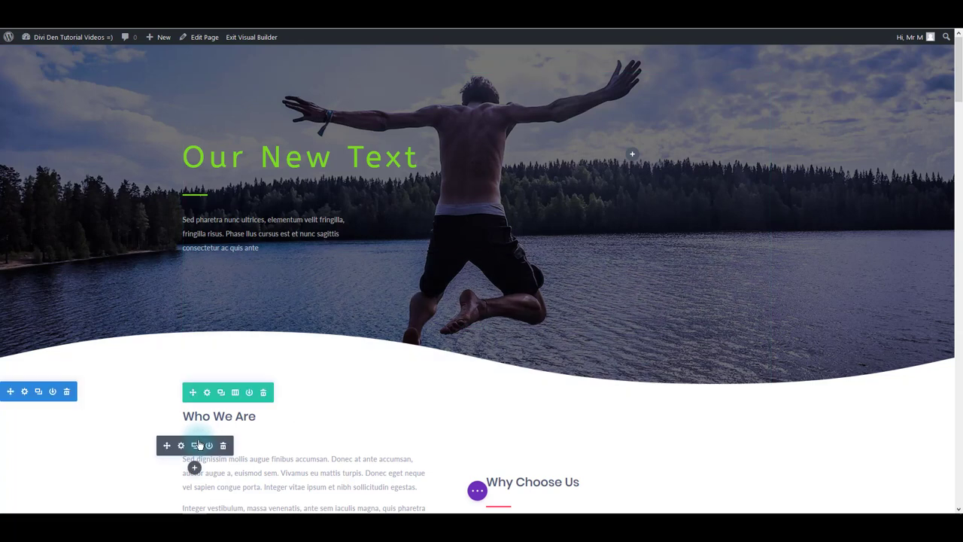
Step: Give the divider below the "Who We Are" heading the same green style as the header divider
left_click(198, 445)
left_click_drag(193, 436, 501, 444)
scroll(243, 294, "down", 2)
scroll(270, 306, "up", 1)
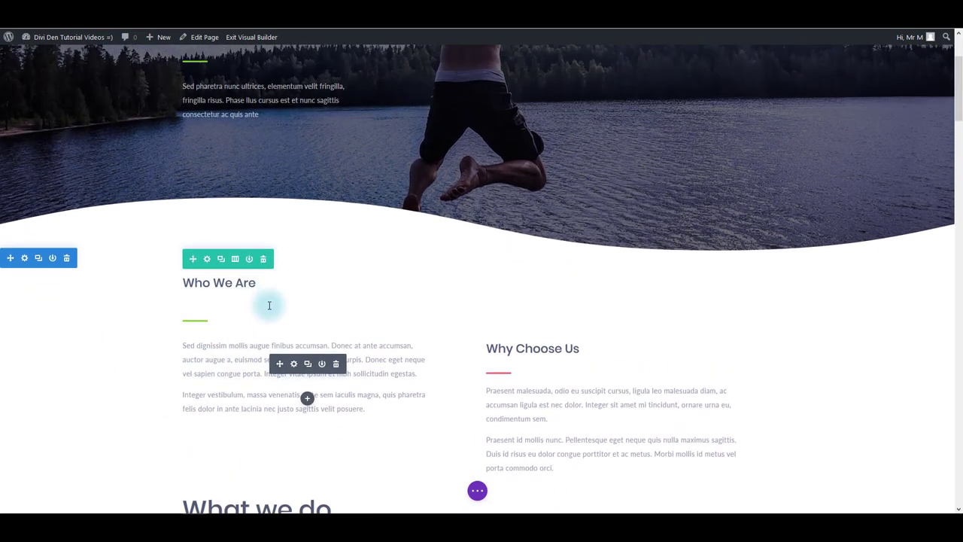
scroll(225, 129, "up", 1)
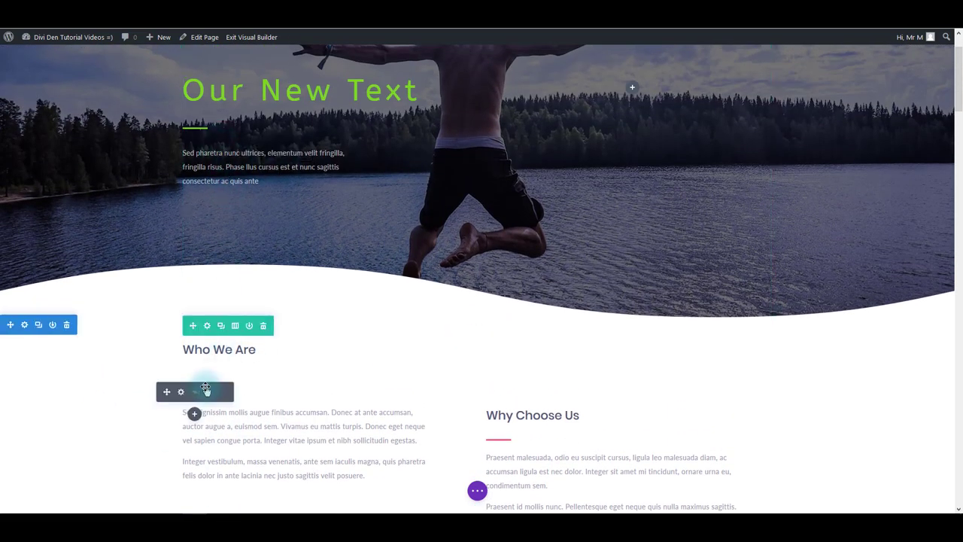
Step: Look through the page sections down to the block of four icon boxes above "Our Team"
scroll(194, 355, "down", 4)
left_click_drag(188, 399, 549, 226)
scroll(243, 267, "up", 4)
scroll(263, 270, "down", 4)
scroll(256, 249, "down", 2)
scroll(428, 233, "down", 4)
scroll(591, 259, "down", 5)
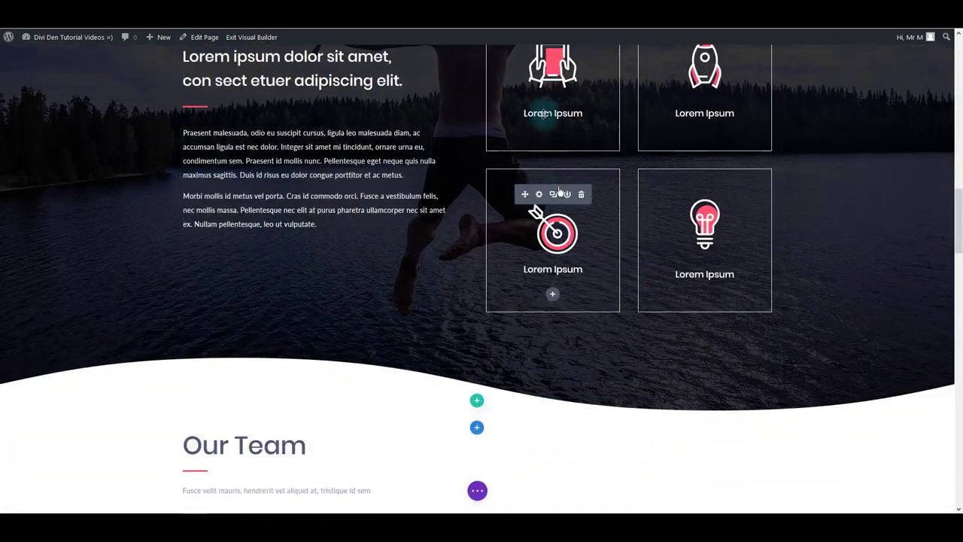
scroll(551, 203, "up", 3)
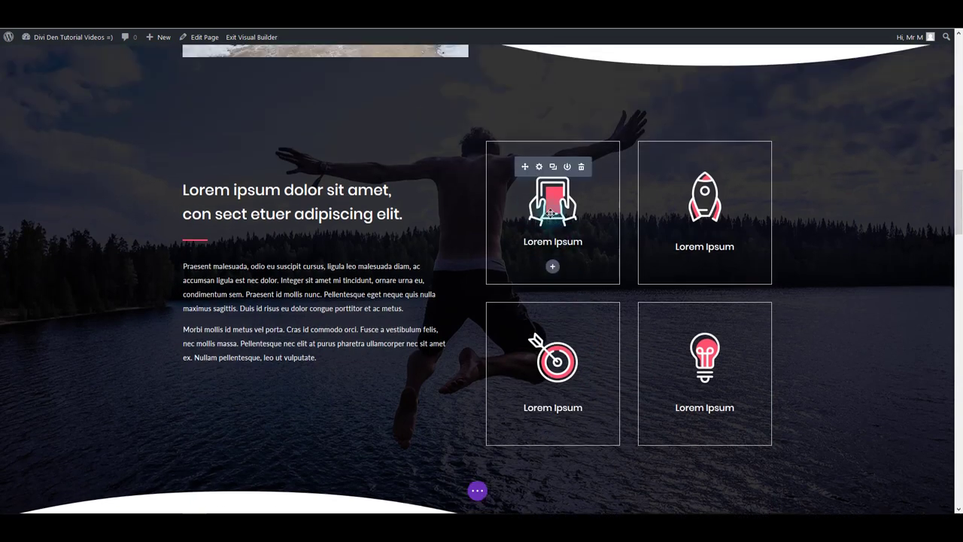
Step: Switch the first "Lorem Ipsum" blurb from its image to the circled check mark icon and save the blurb
left_click(539, 167)
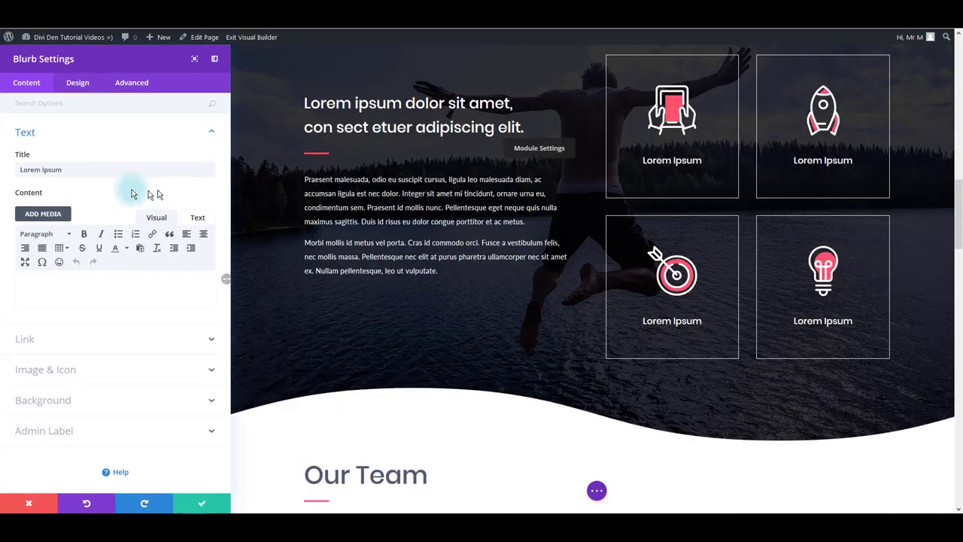
left_click(72, 371)
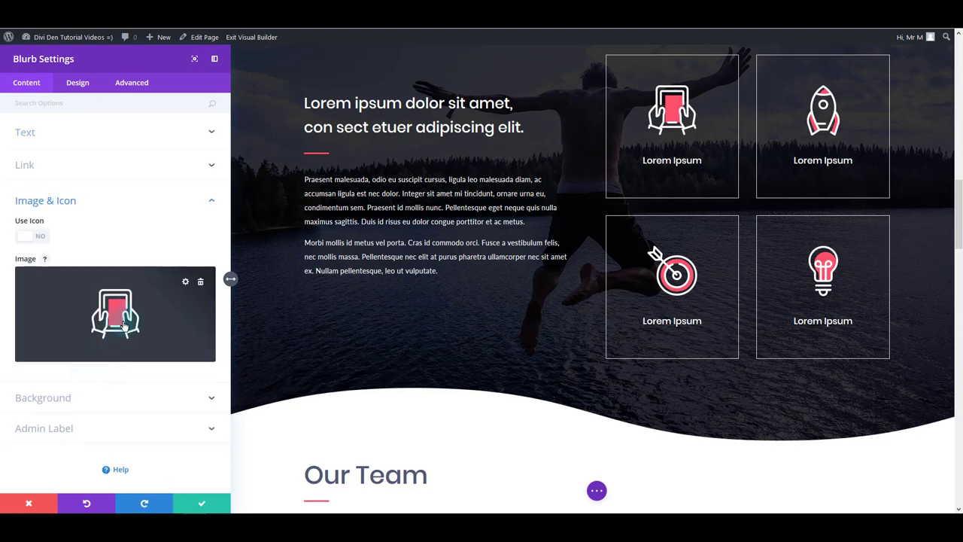
left_click(37, 239)
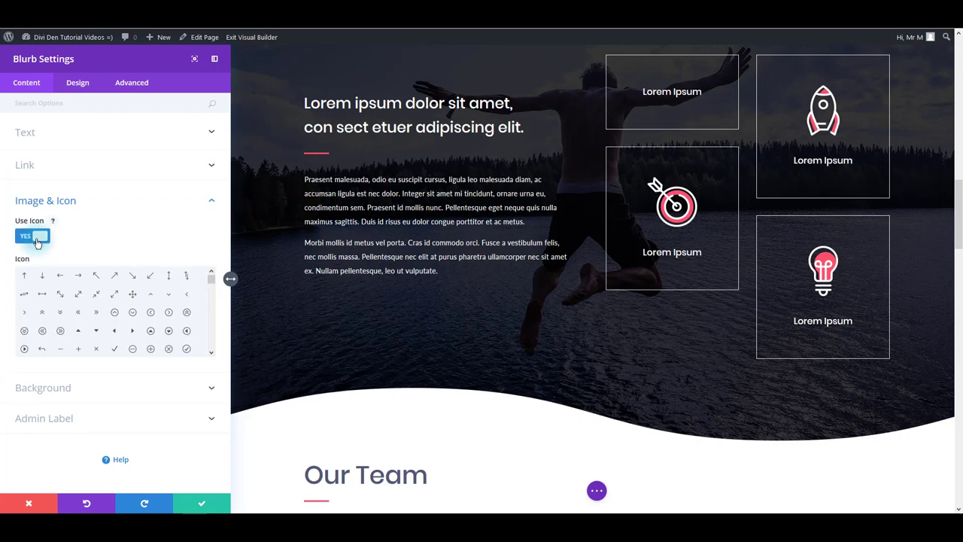
left_click(130, 312)
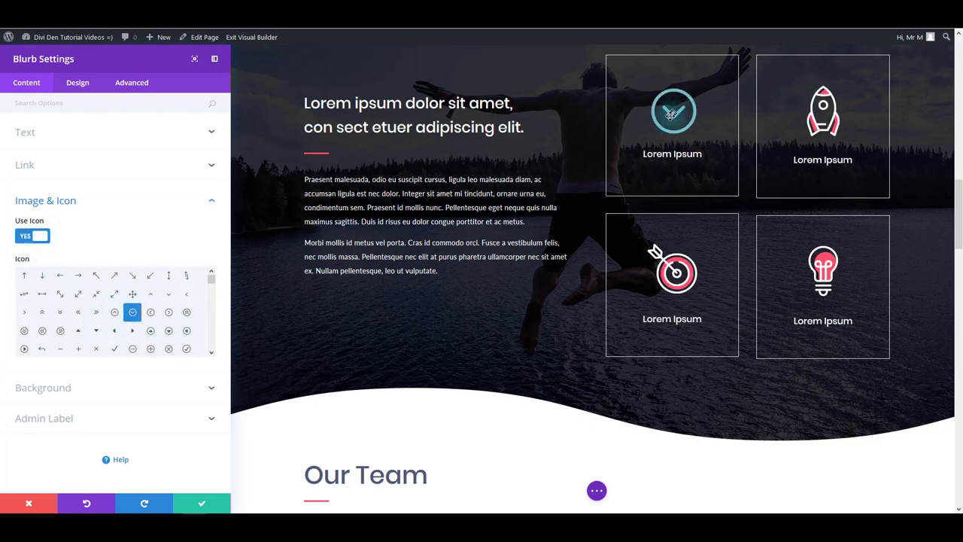
left_click(187, 349)
left_click(202, 503)
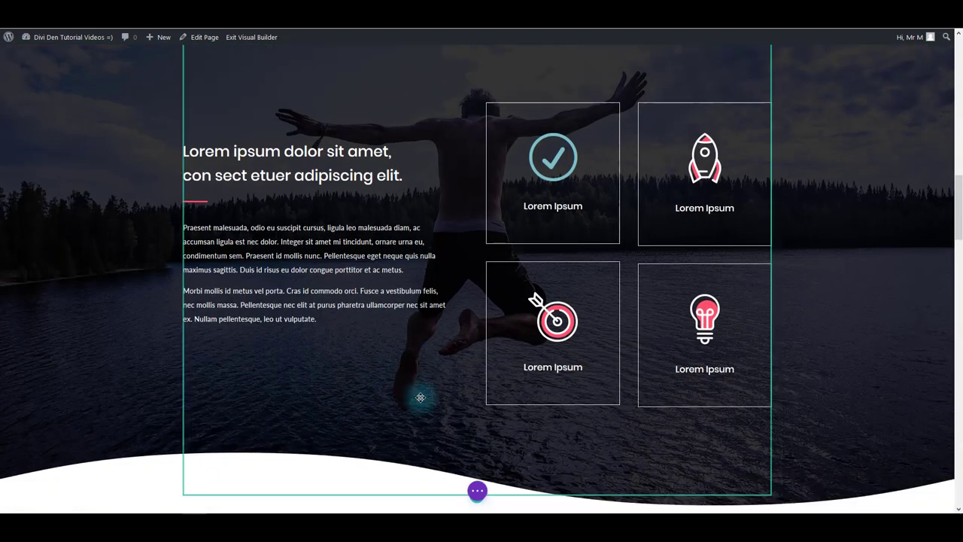
Step: Examine the number text design options of the "Happy Customers" number counter above "Our History", and close its settings by saving
scroll(420, 397, "down", 10)
scroll(423, 397, "down", 4)
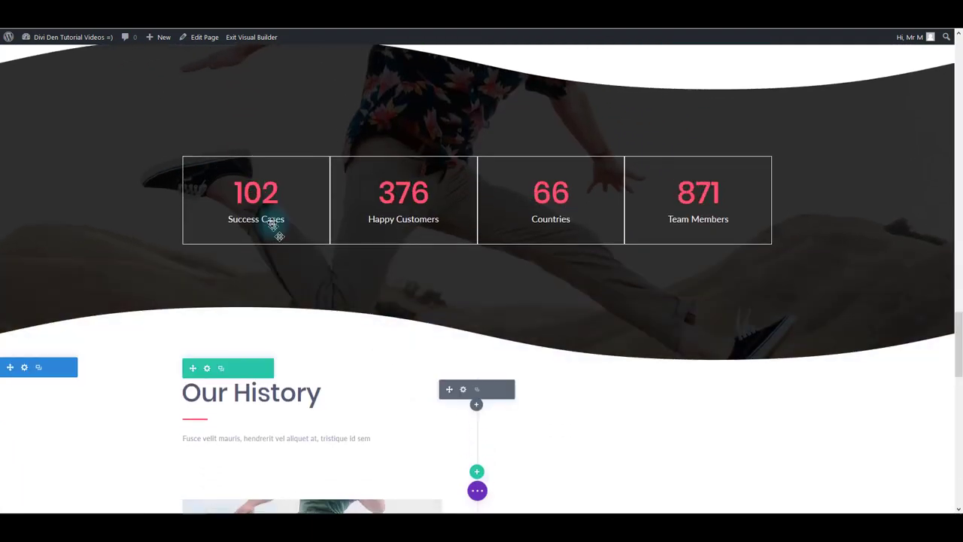
scroll(423, 286, "down", 4)
scroll(422, 286, "up", 3)
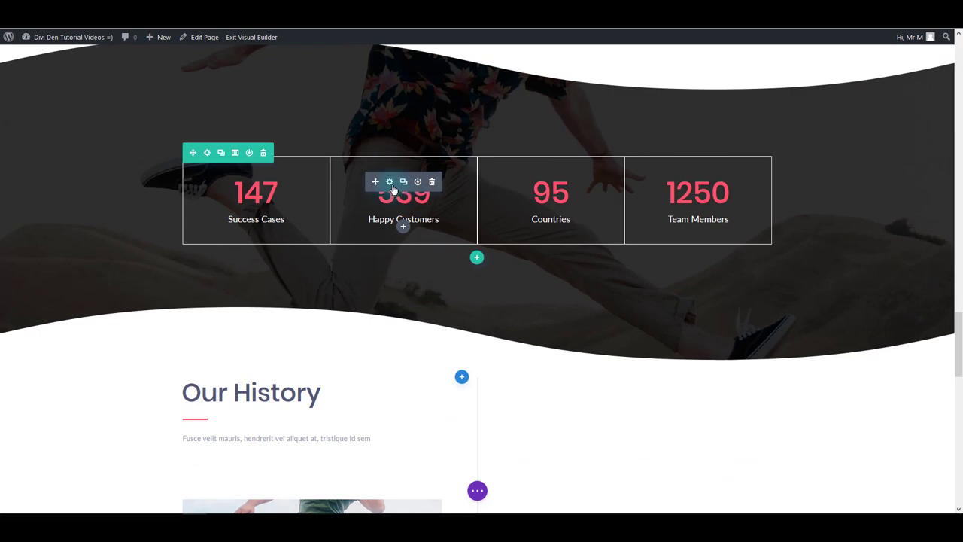
left_click(389, 182)
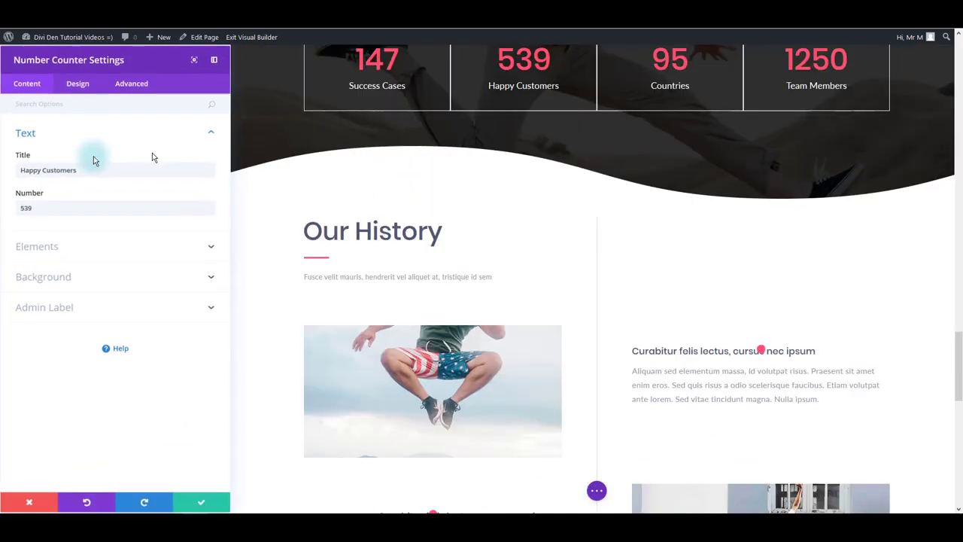
left_click(78, 84)
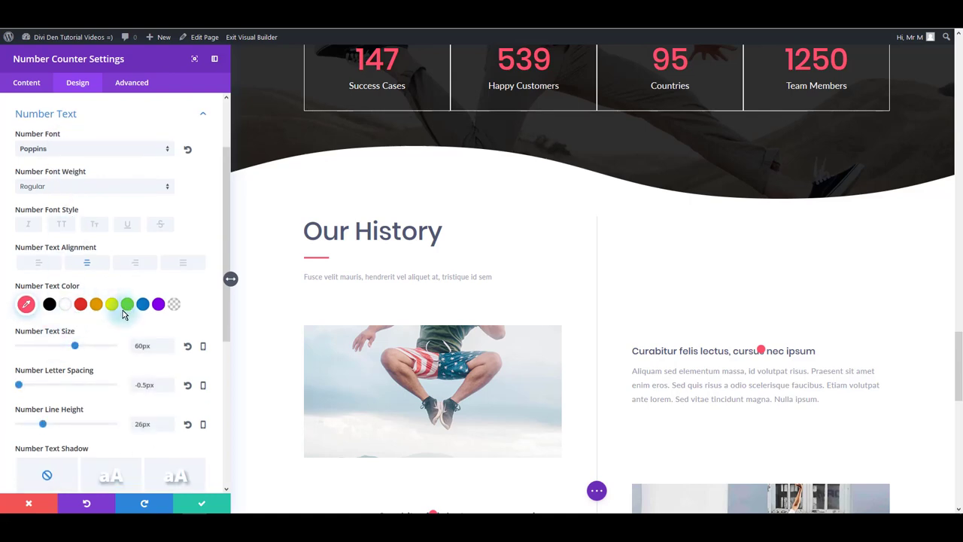
left_click(202, 503)
Step: Review the "Our History" section, the page header and the "Who We Are" section of the customized layout
scroll(553, 273, "down", 8)
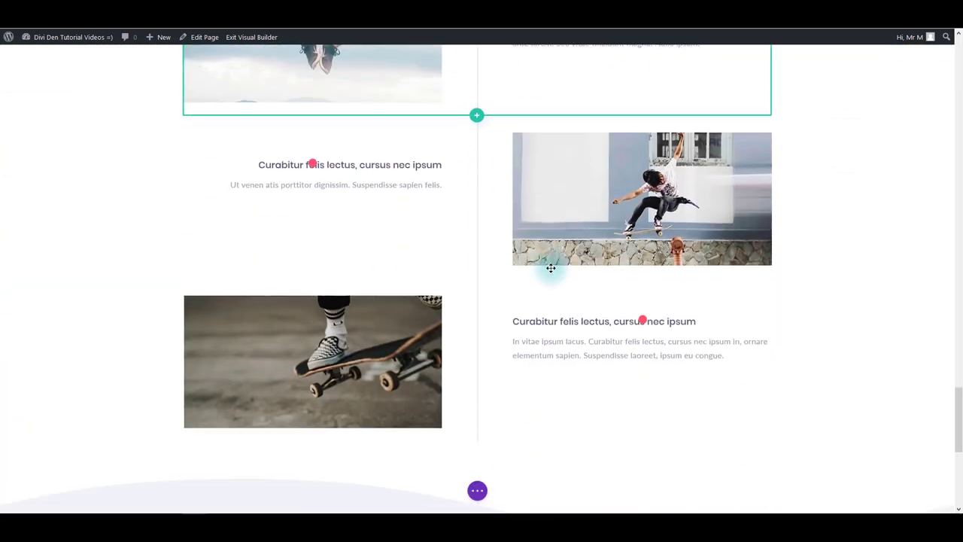
scroll(551, 268, "down", 5)
scroll(551, 268, "up", 9)
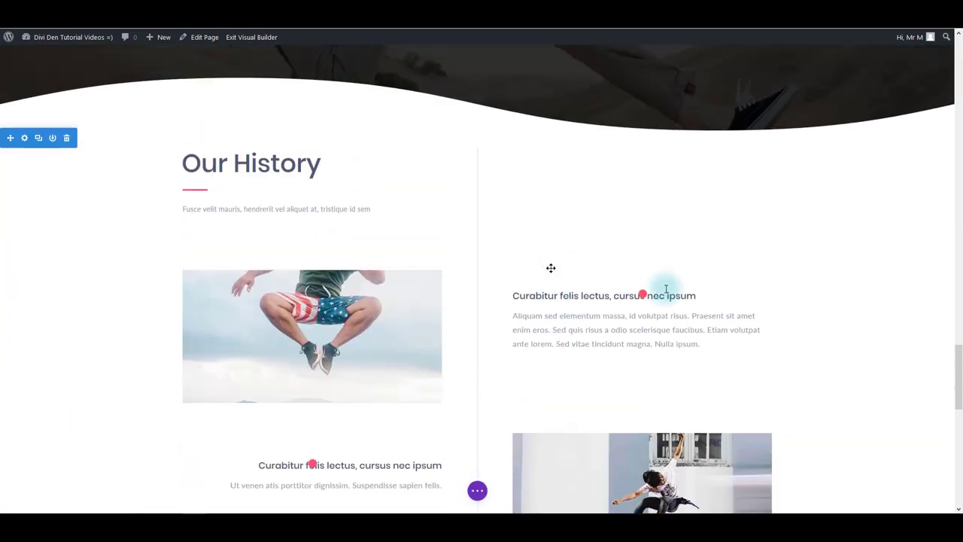
left_click_drag(959, 369, 961, 68)
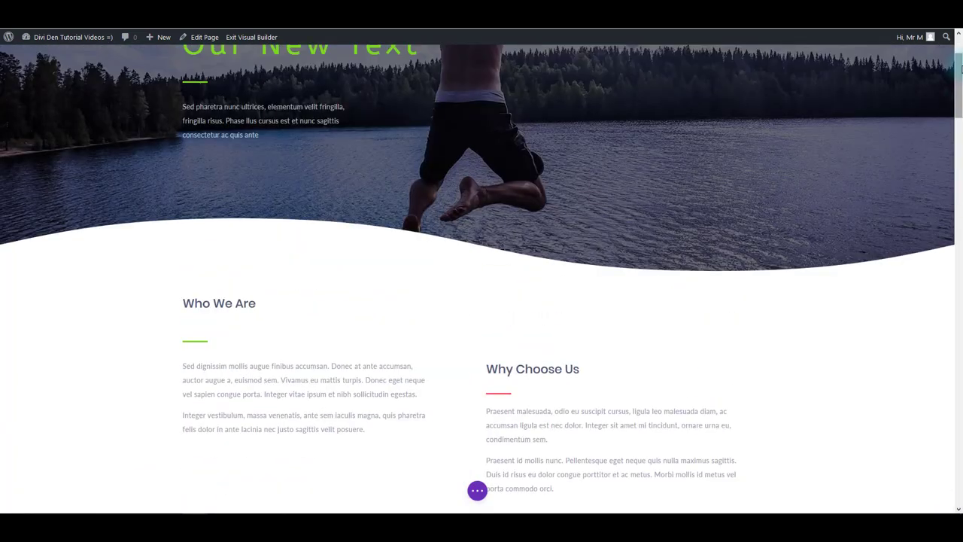
scroll(629, 97, "up", 3)
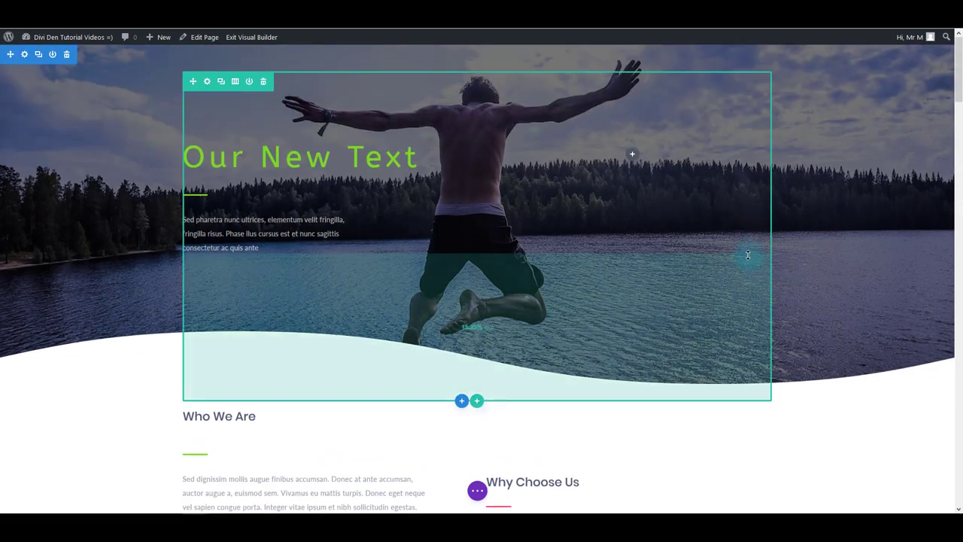
scroll(706, 342, "down", 3)
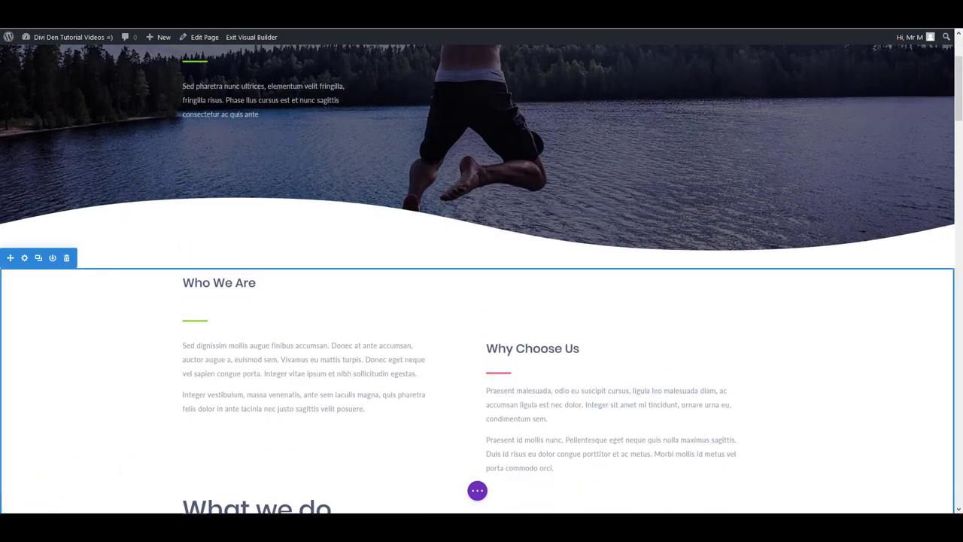